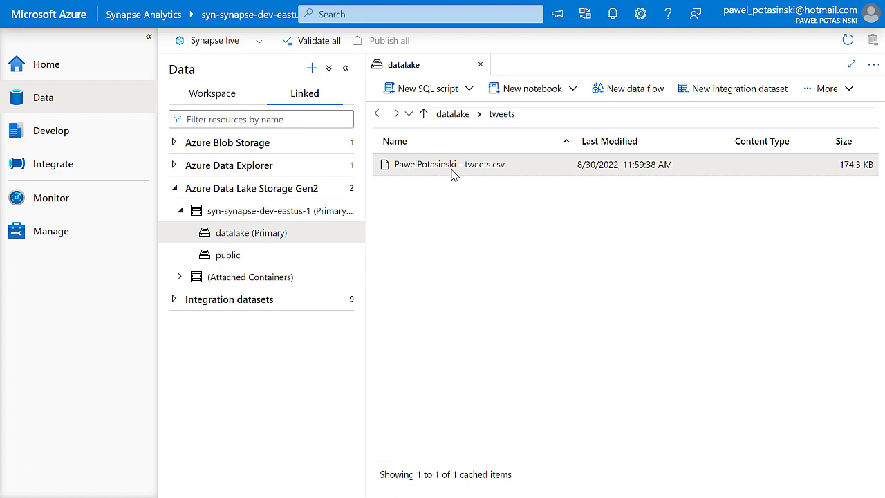
Preview the tweets CSV file in the data lake and check the workspace's Apache Spark pools.
right_click(454, 175)
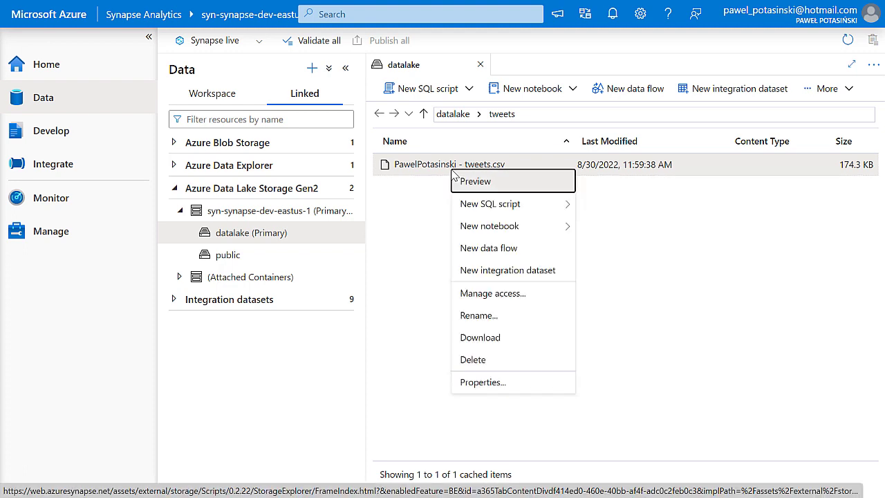
click(476, 181)
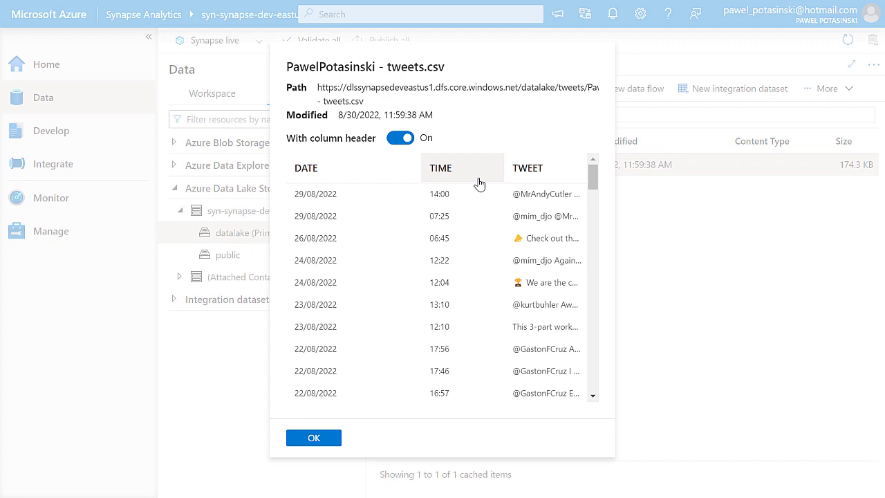
click(312, 446)
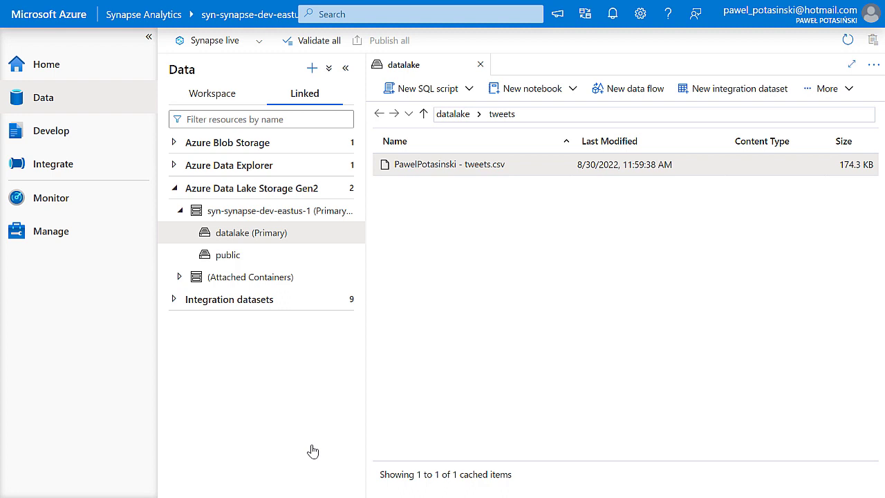
click(31, 235)
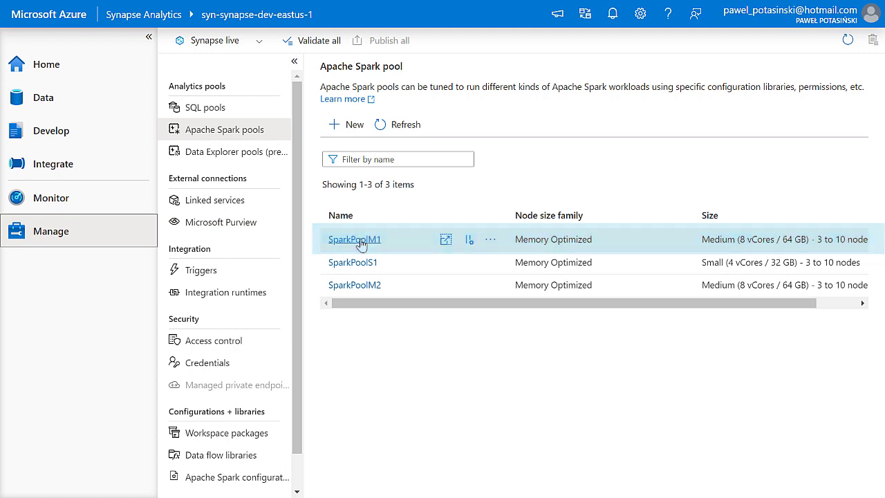
click(43, 102)
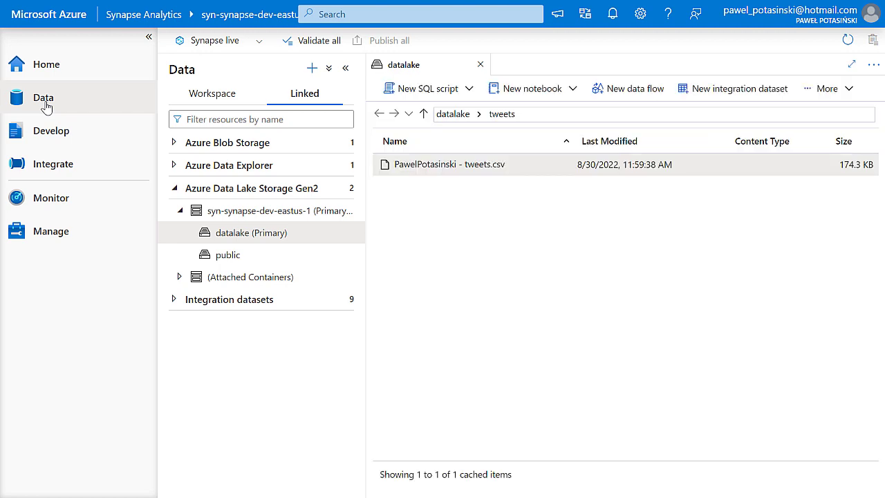
Create a notebook that loads the tweets CSV file into a new Spark table, and attach it to SparkPoolM1.
right_click(421, 170)
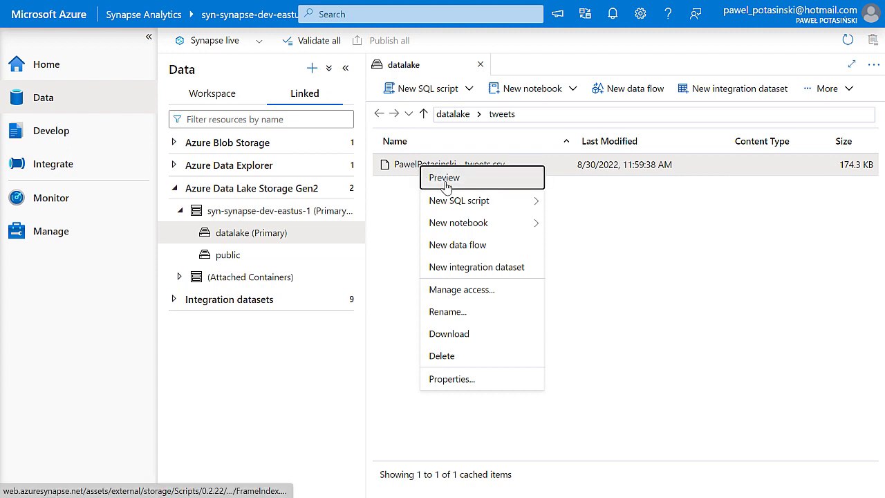
mouse_move(459, 223)
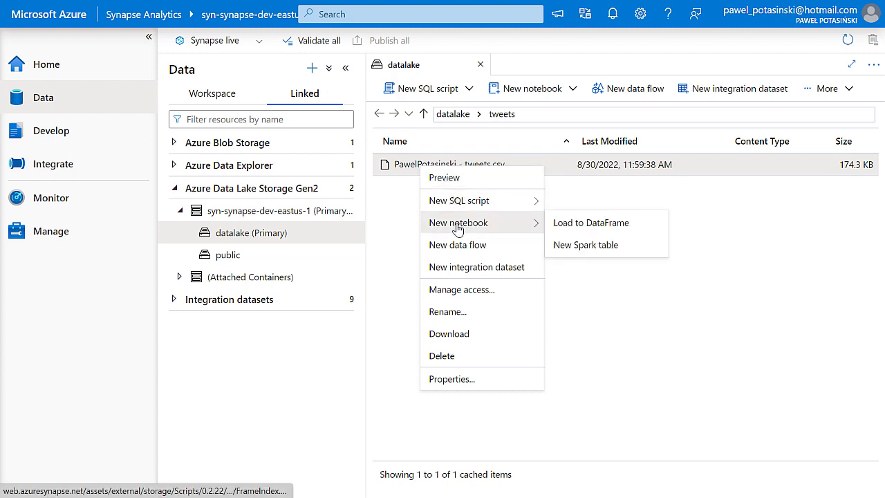
click(603, 253)
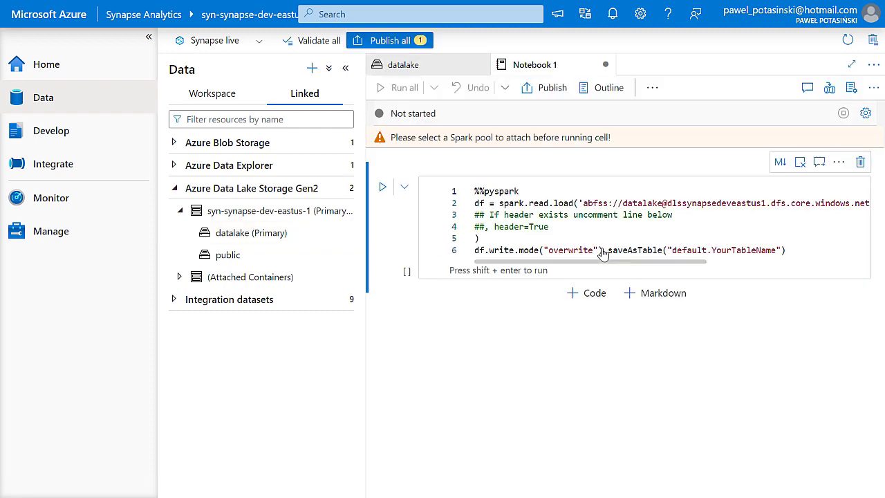
click(148, 40)
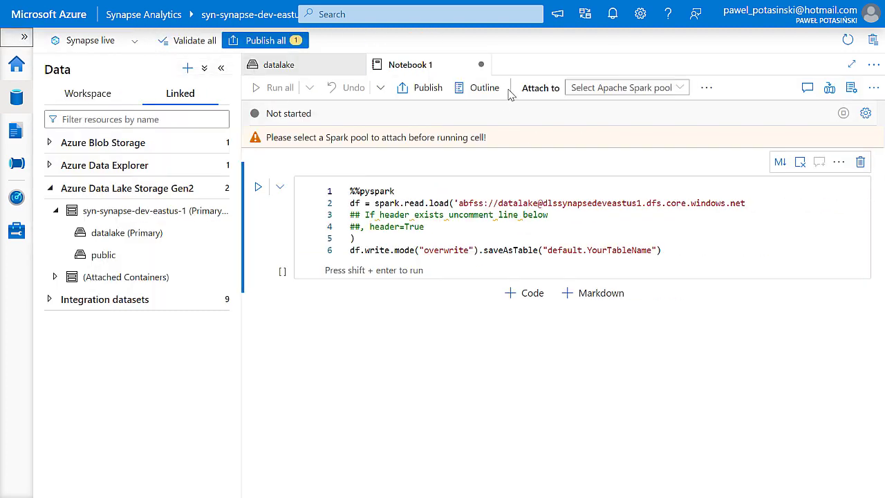
click(591, 90)
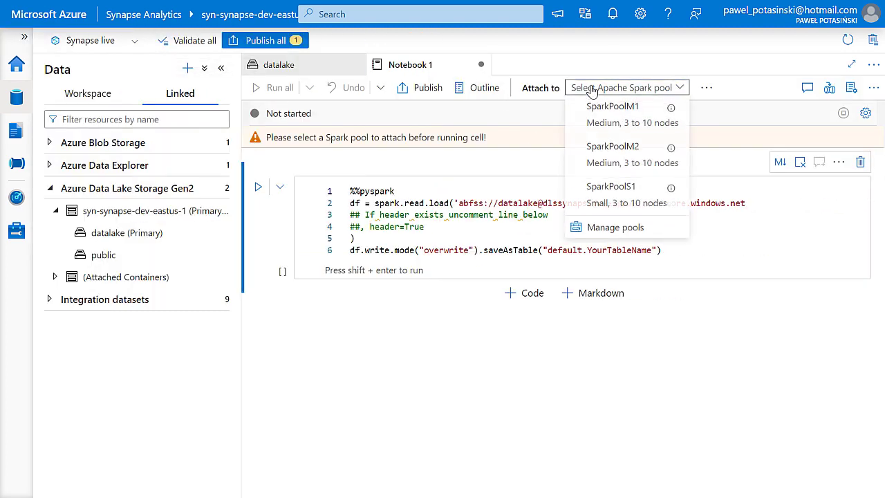
click(595, 114)
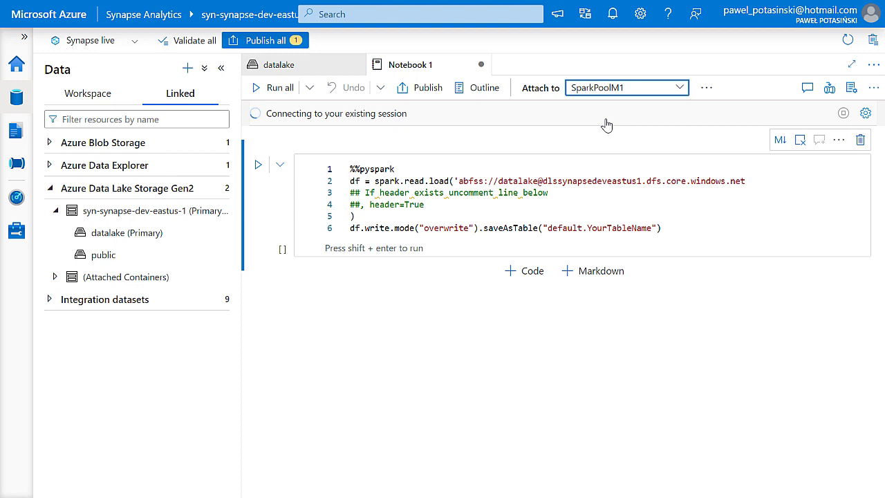
Set the saved table name to default.tweets, uncomment the header=True option in the notebook code, and run all cells.
double_click(609, 228)
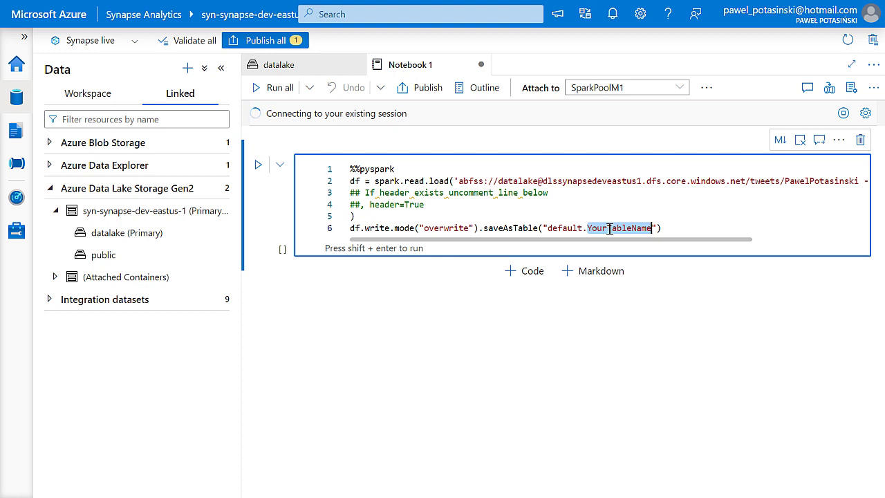
text(tweets)
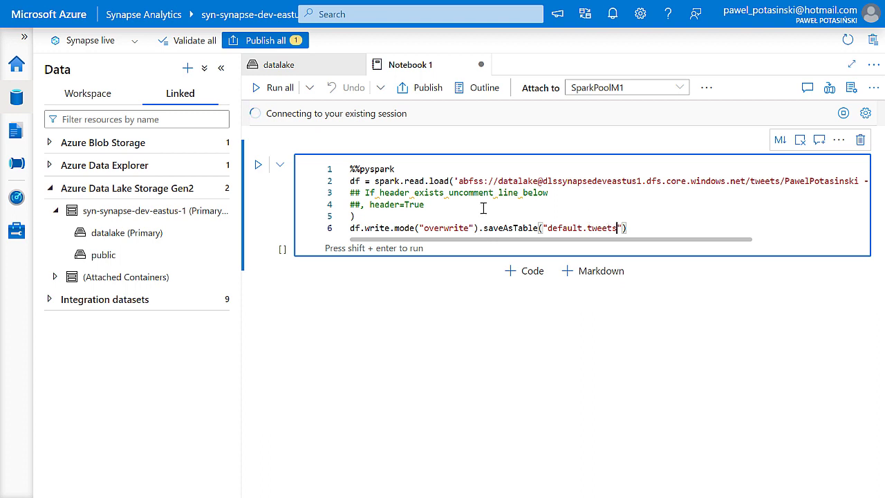
click(358, 205)
key(BackSpace)
key(BackSpace)
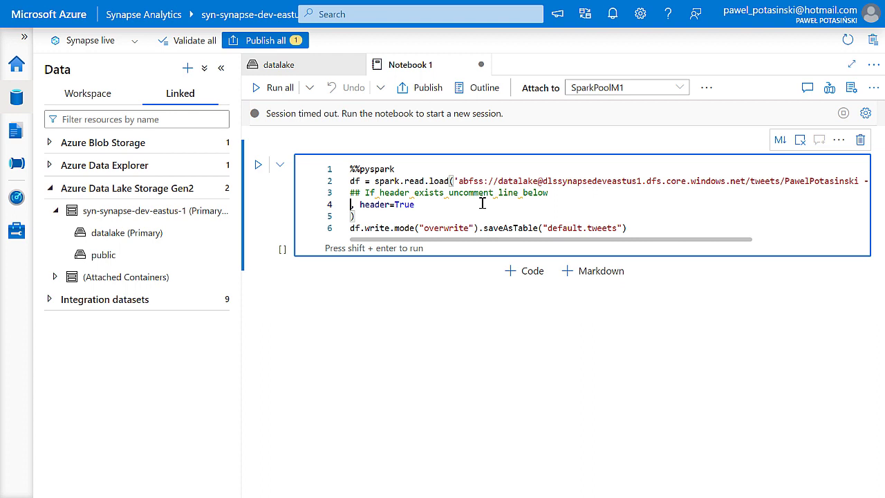
click(271, 92)
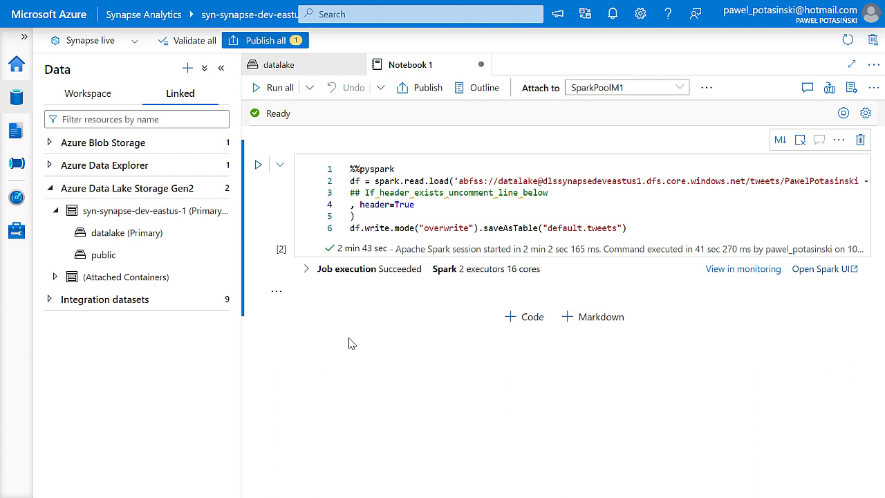
Expand the default lake database in the workspace data and refresh its Tables folder.
click(77, 104)
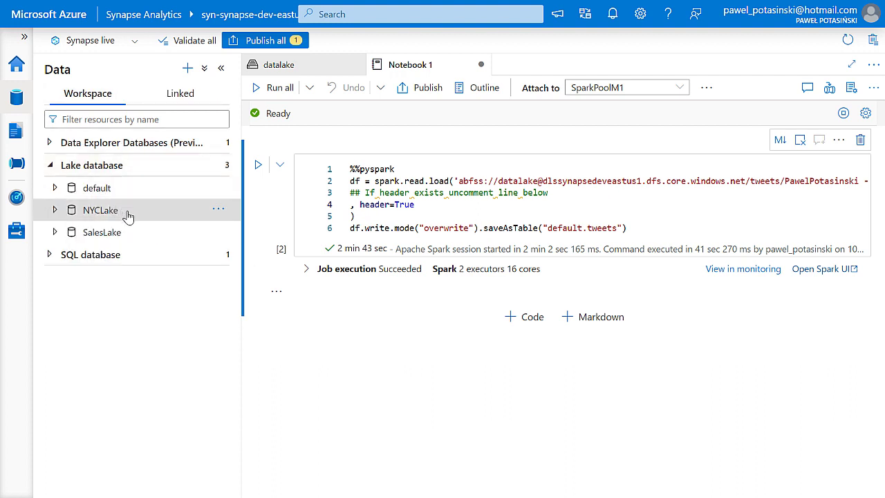
click(56, 188)
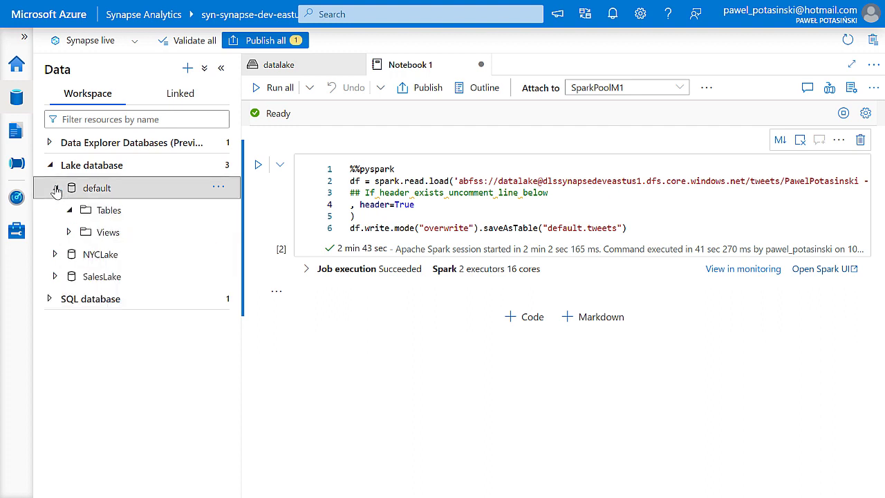
click(70, 210)
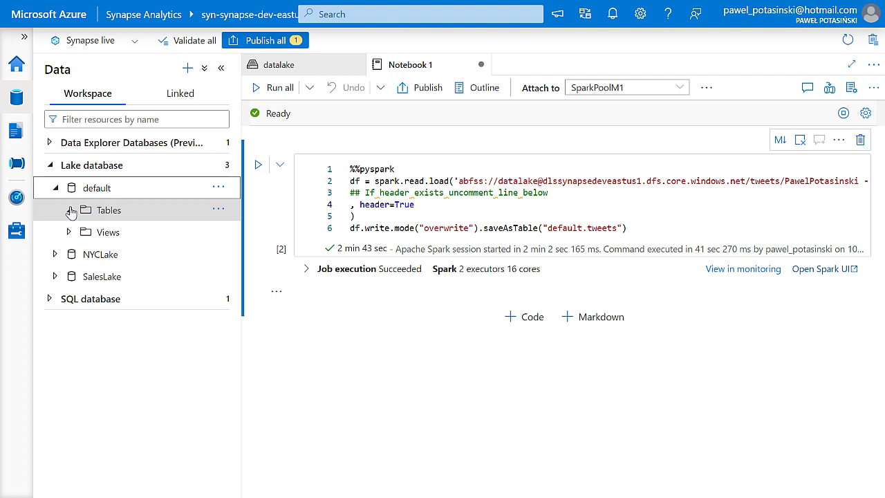
click(218, 209)
click(222, 254)
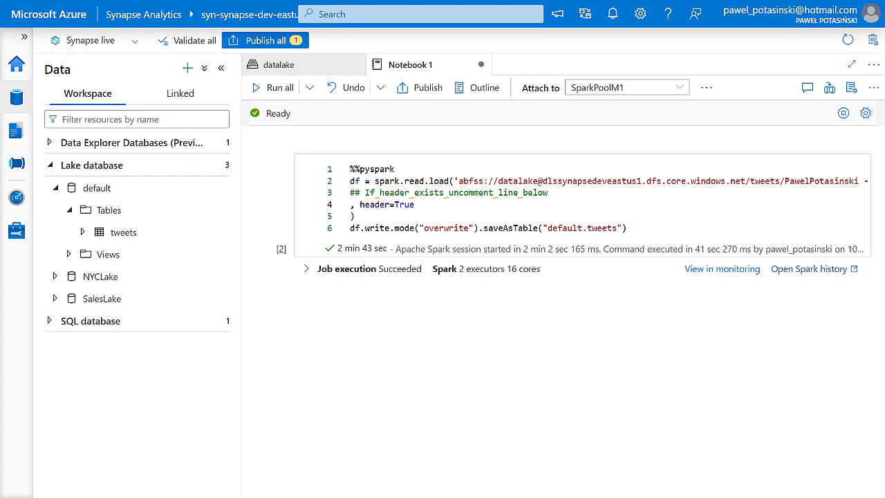
Search the new linked service types for "cogn" to look up Azure Cognitive Services, without creating a service.
click(18, 234)
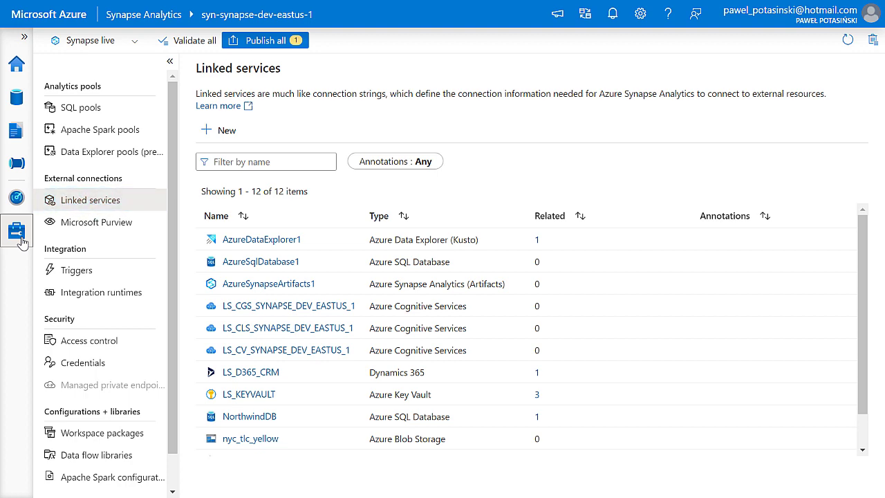
click(208, 130)
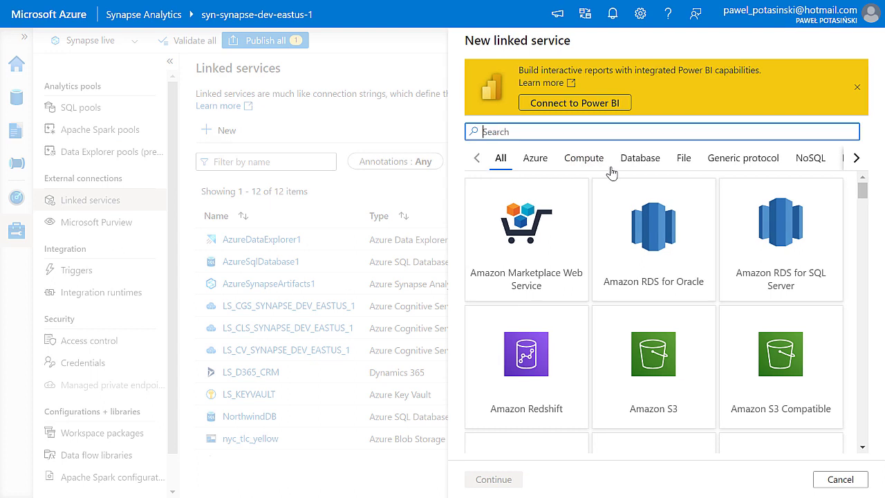
text(cogn)
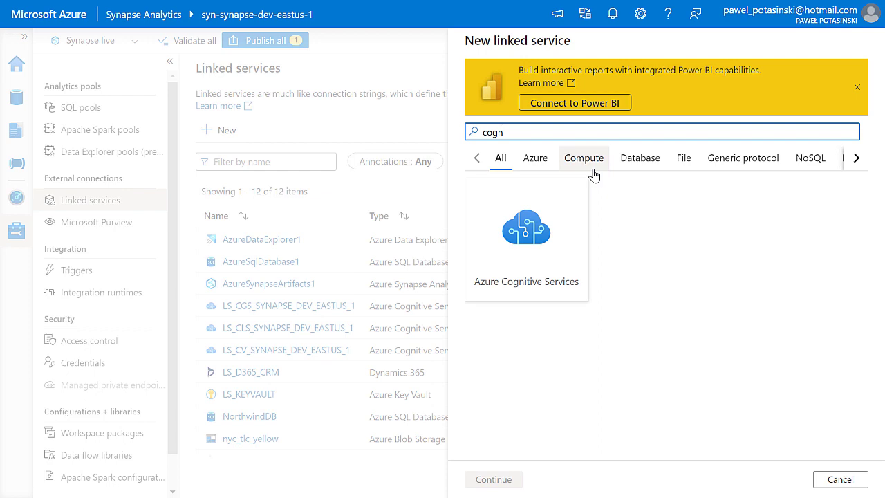
click(841, 479)
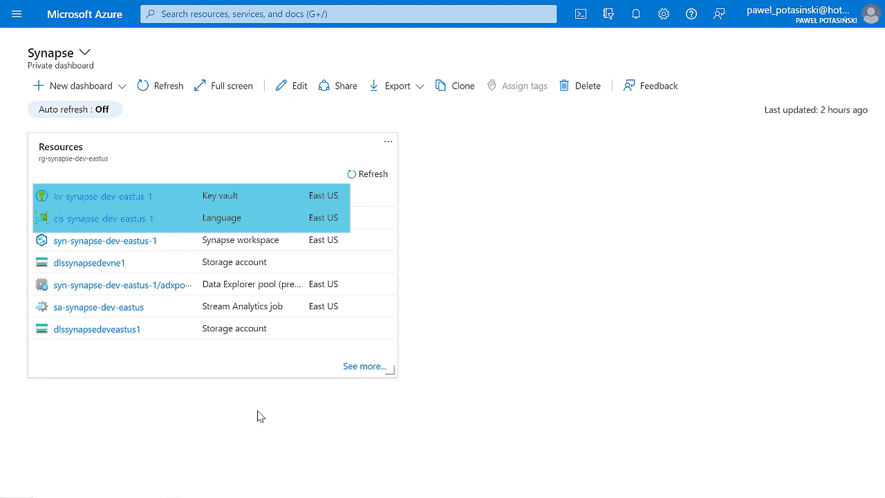
View the secrets of key vault kv-synapse-dev-eastus-1 in the Azure portal, and review the LS_CLS_SYNAPSE_DEV_EASTUS_1 linked service settings in Synapse Studio.
click(123, 197)
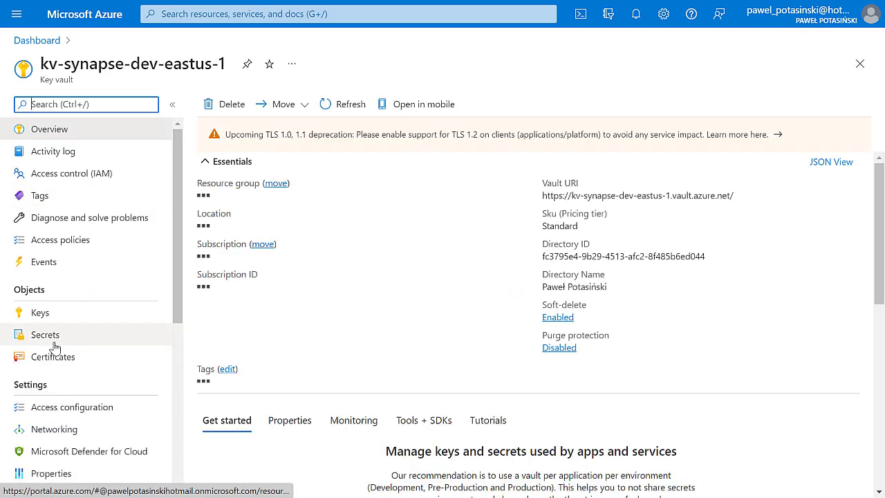
click(55, 339)
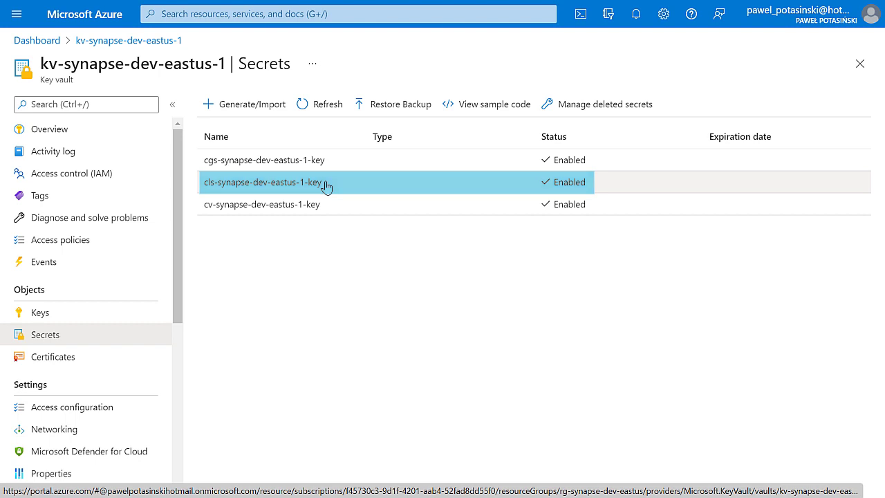
click(99, 240)
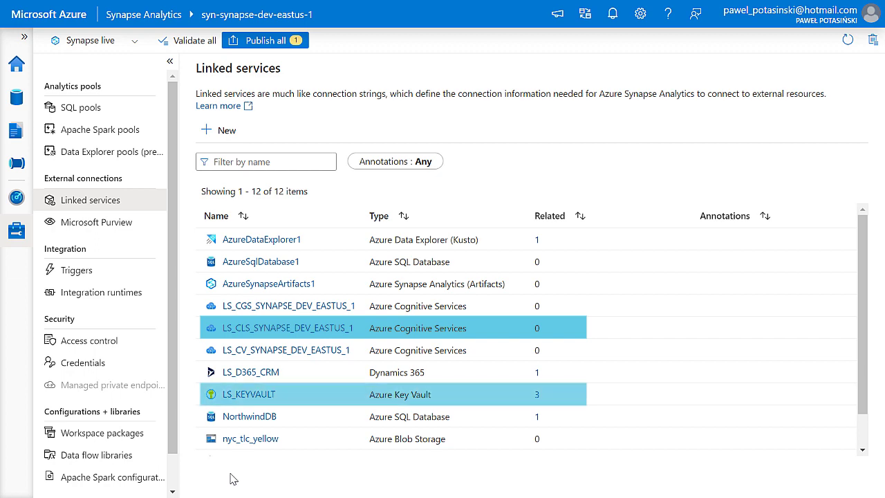
click(260, 330)
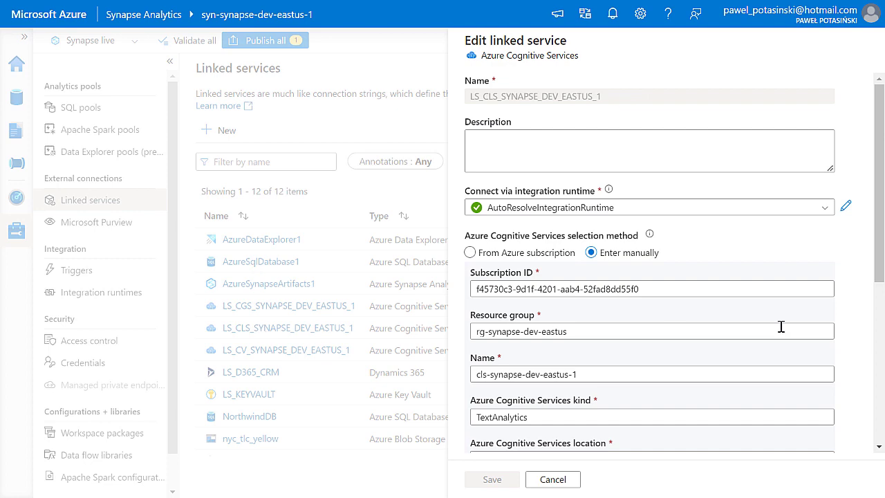
scroll(793, 325, down, 3)
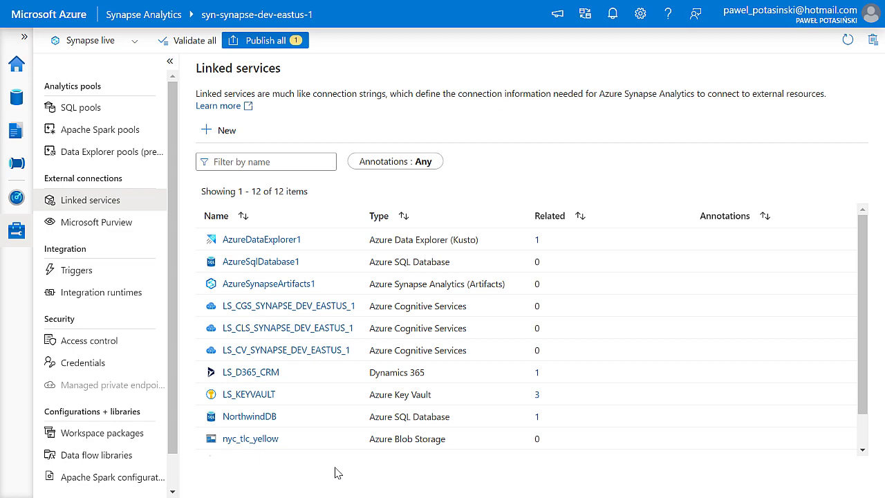
Start a machine learning prediction on the tweets lake table using the pre-trained Sentiment Analysis model.
click(16, 99)
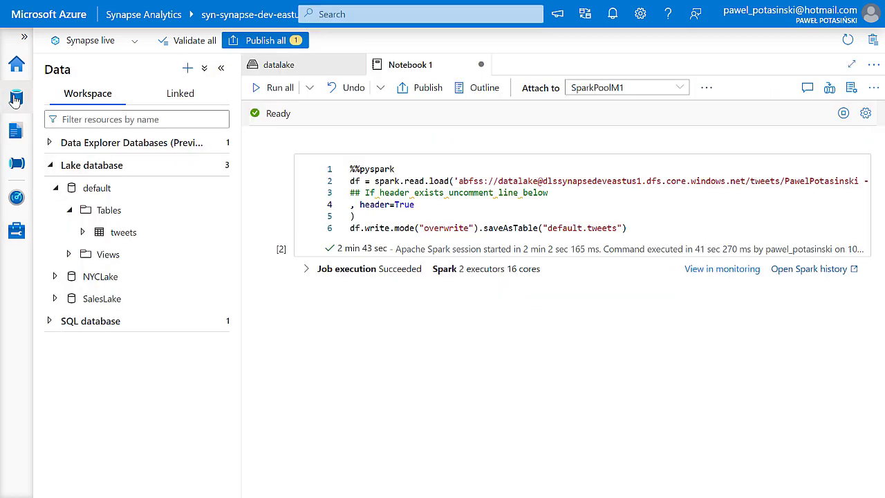
right_click(116, 240)
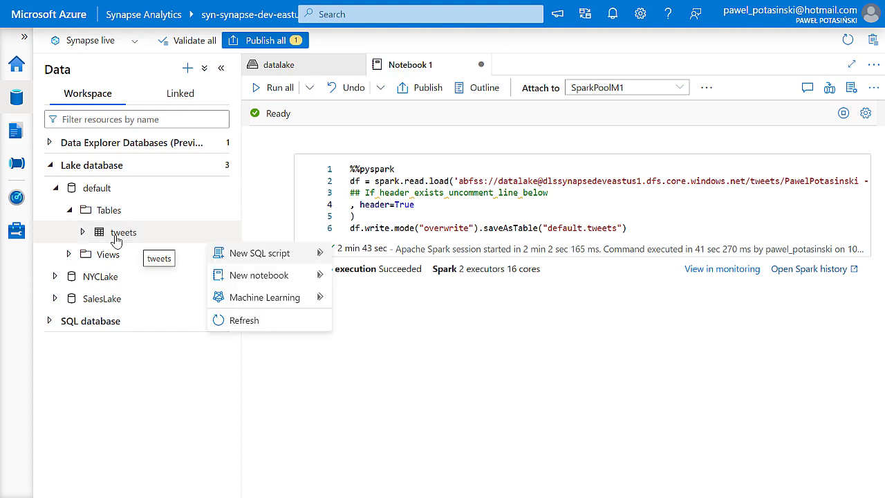
mouse_move(255, 299)
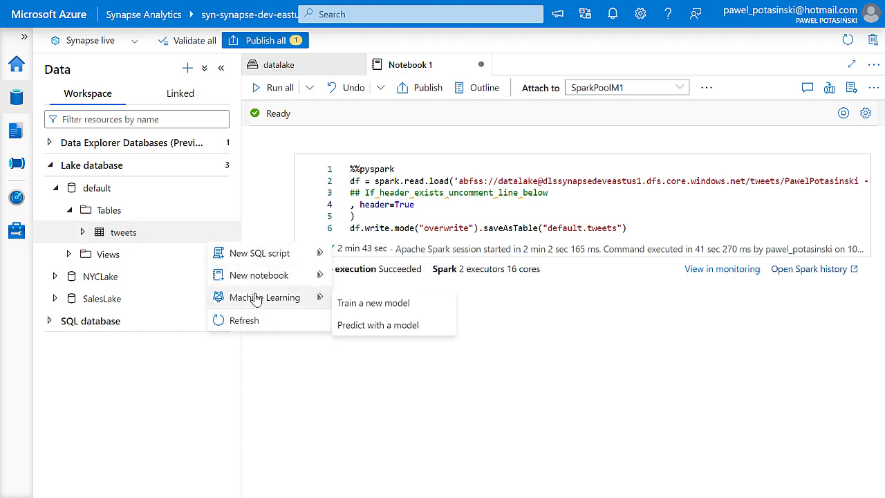
click(366, 327)
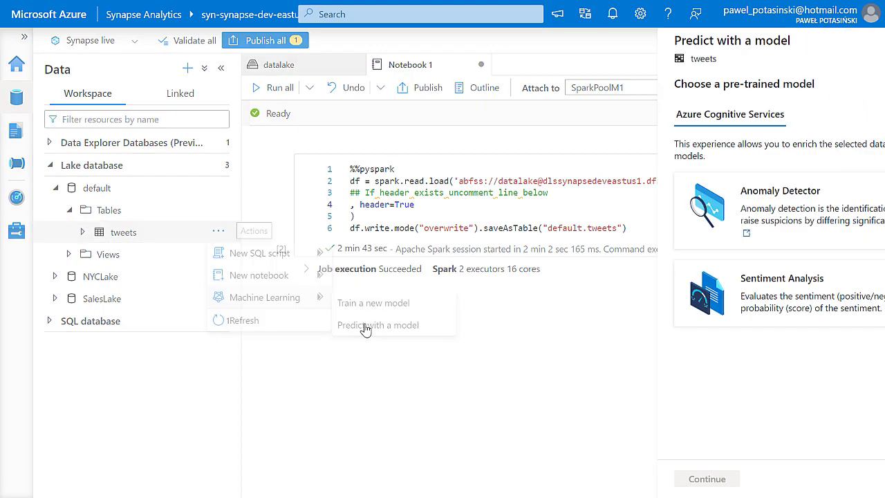
click(545, 305)
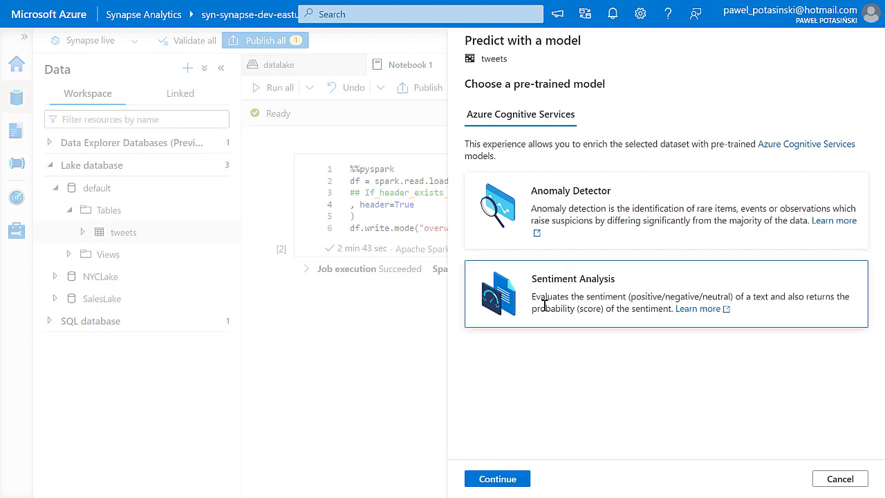
click(505, 478)
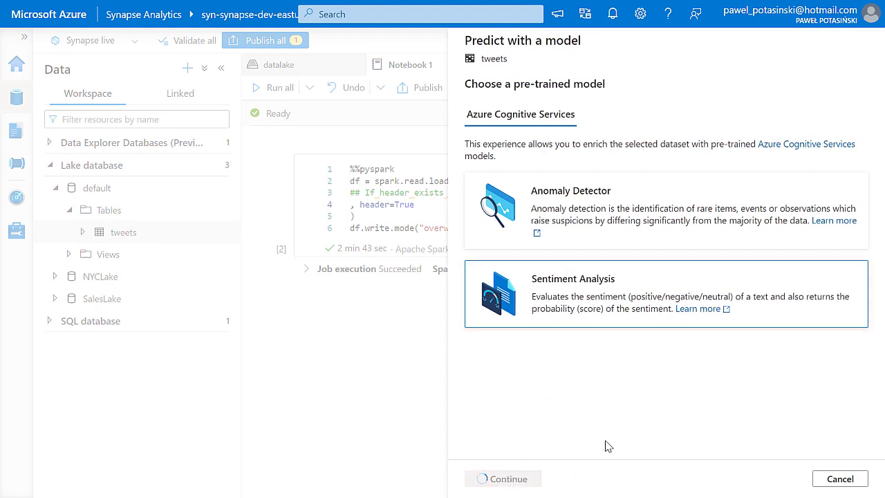
Configure the sentiment analysis with linked service LS_CLS_SYNAPSE_DEV_EASTUS_1 and text column Tweet (string), and open the generated notebook.
click(511, 160)
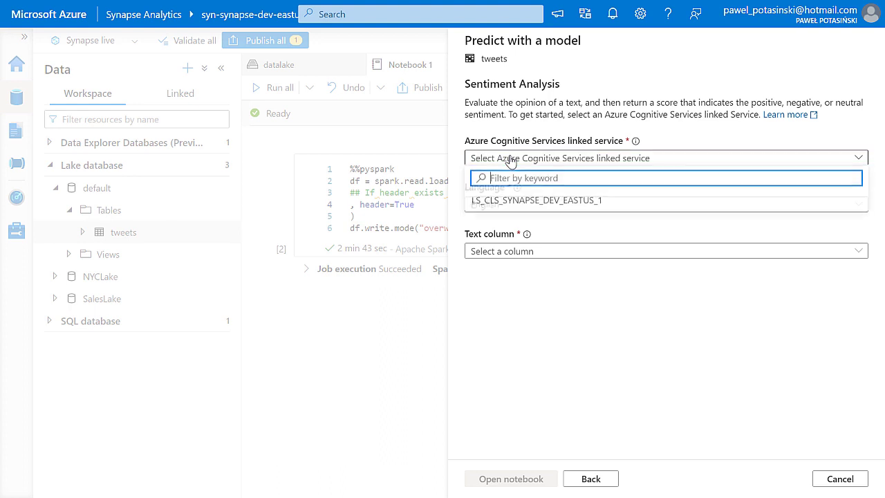
click(508, 202)
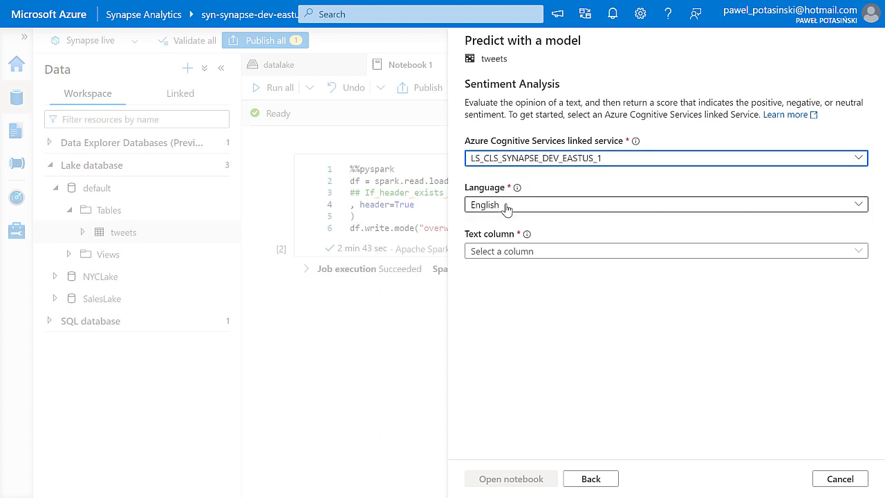
click(498, 253)
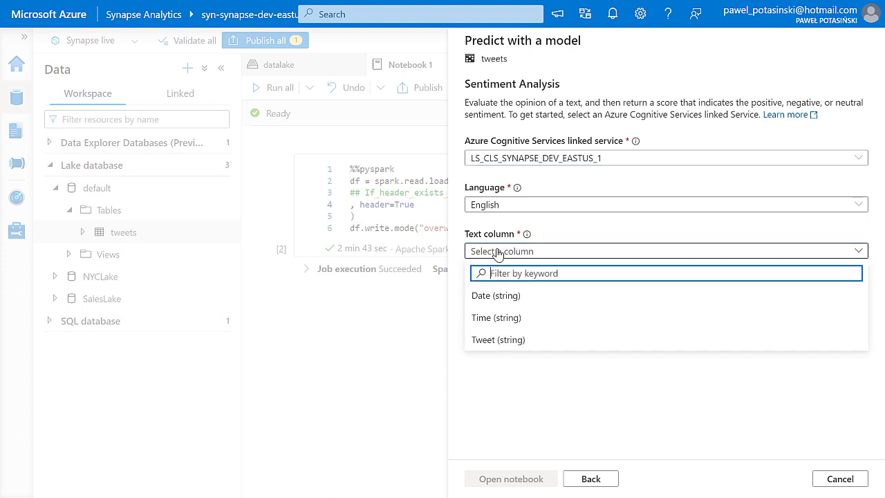
click(491, 340)
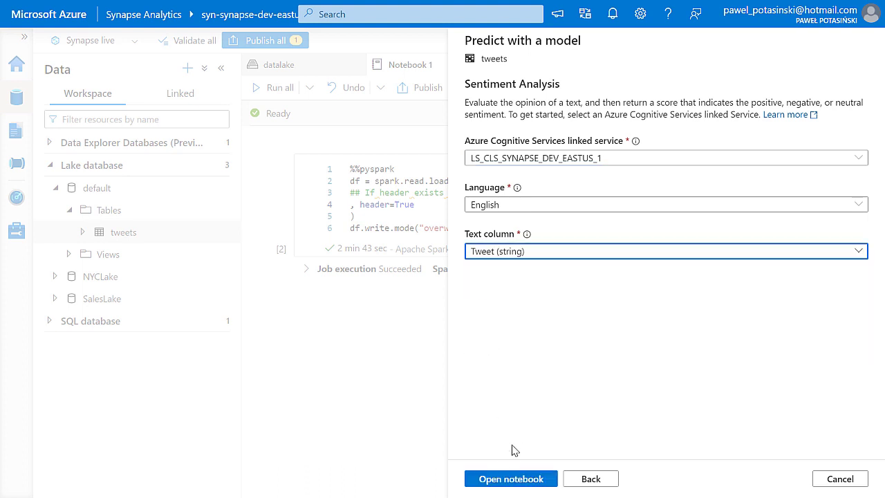
click(499, 480)
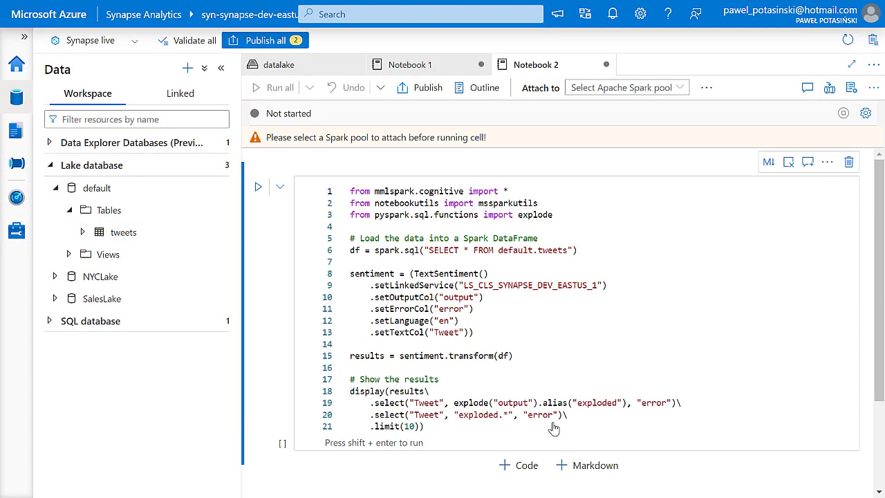
Attach the sentiment notebook to SparkPoolM1, run all its cells and review the output table.
click(613, 87)
click(613, 110)
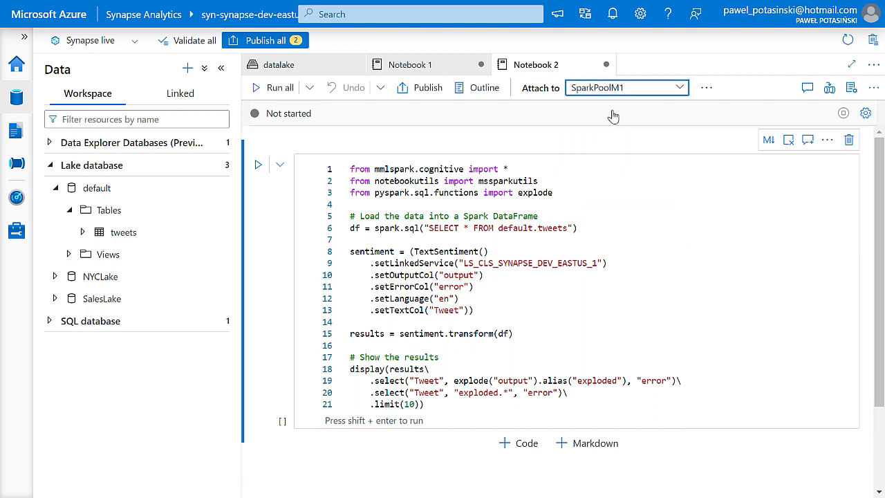
click(266, 90)
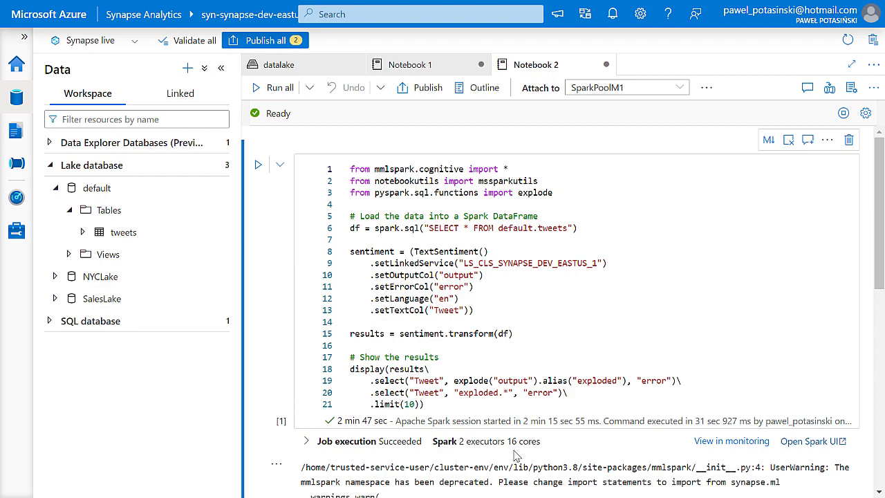
scroll(514, 455, down, 4)
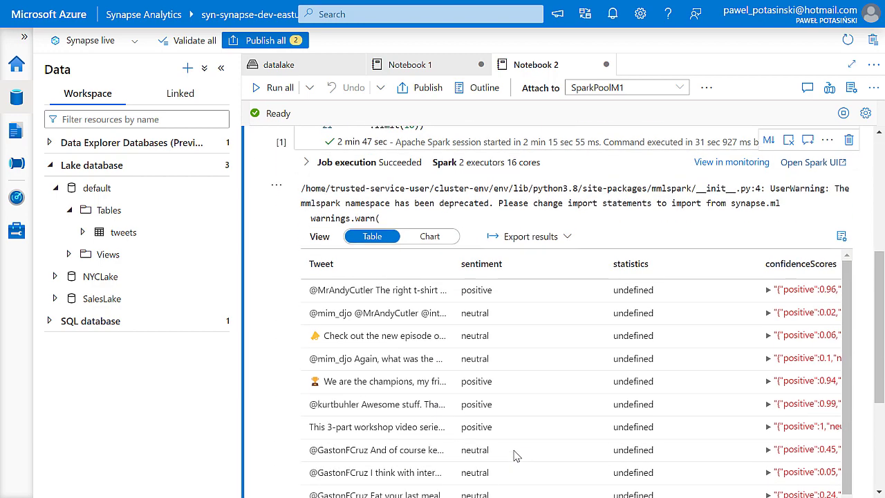
scroll(513, 455, up, 4)
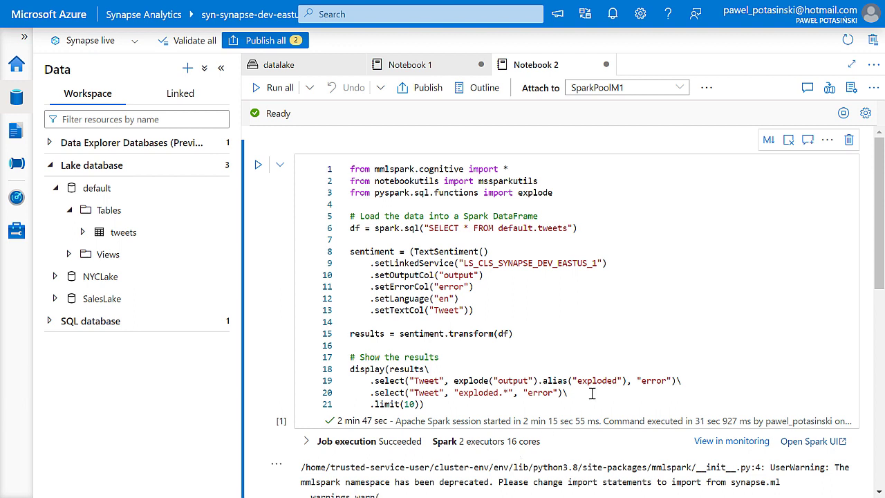
Replace the results display code with df_out selecting Date, Tweet and exploded.sentiment, saved in overwrite mode as default.tweets_sentiment, and run the notebook.
drag(453, 406, 332, 360)
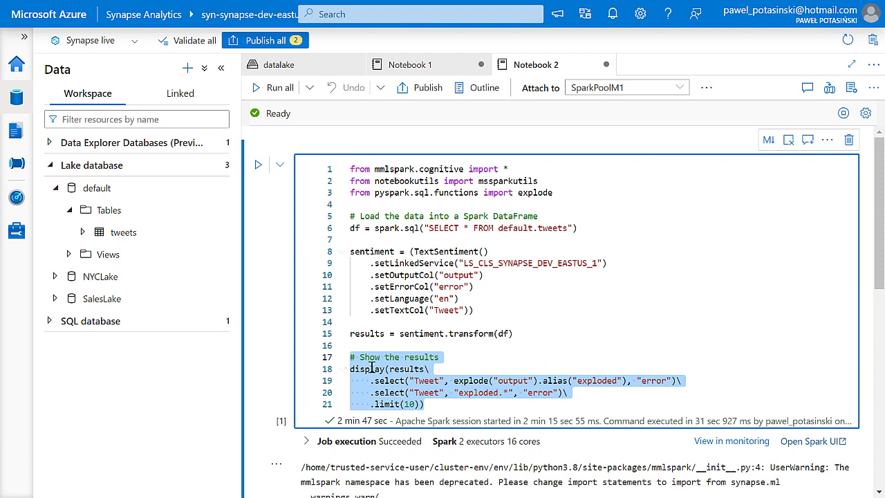
text(df_out = results\     .select("Date", "Tweet", explode("output").alias("exploded"))\     .select("Date", "Tweet", "exploded.sentiment")  df_out.write.mode("overwrite").saveAsTable("default.tweets_sentiment"))
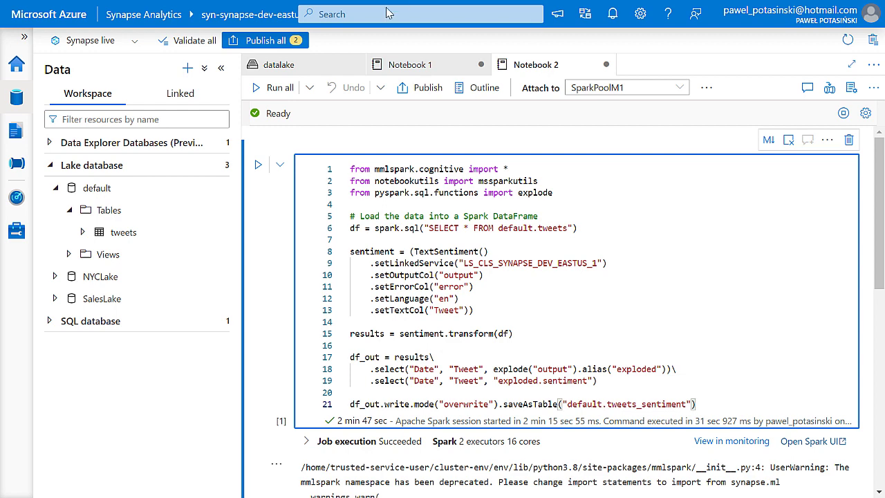
click(275, 87)
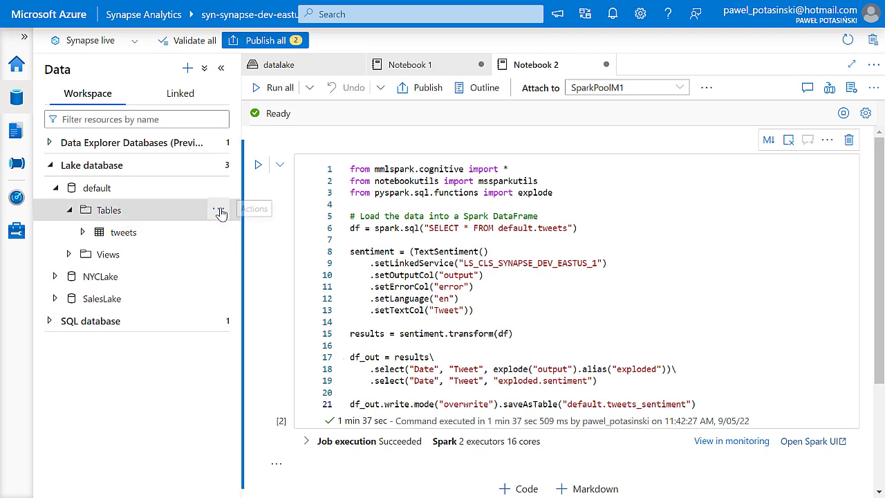
Refresh the default lake database's tables and query the top 100 rows of tweets_sentiment with a new SQL script.
click(221, 211)
click(235, 254)
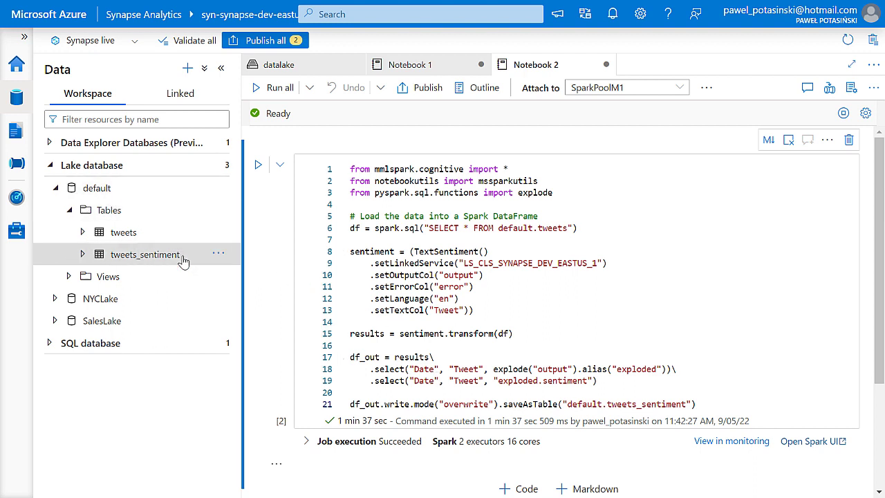
click(216, 254)
mouse_move(255, 286)
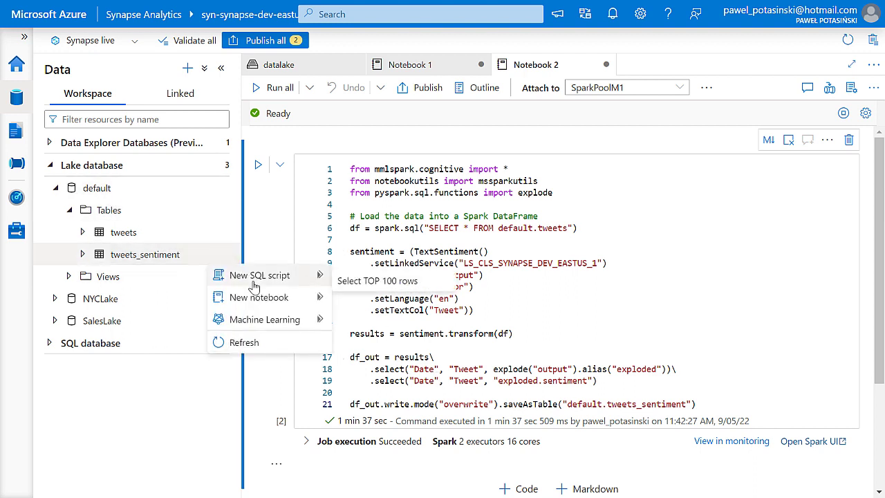
click(362, 285)
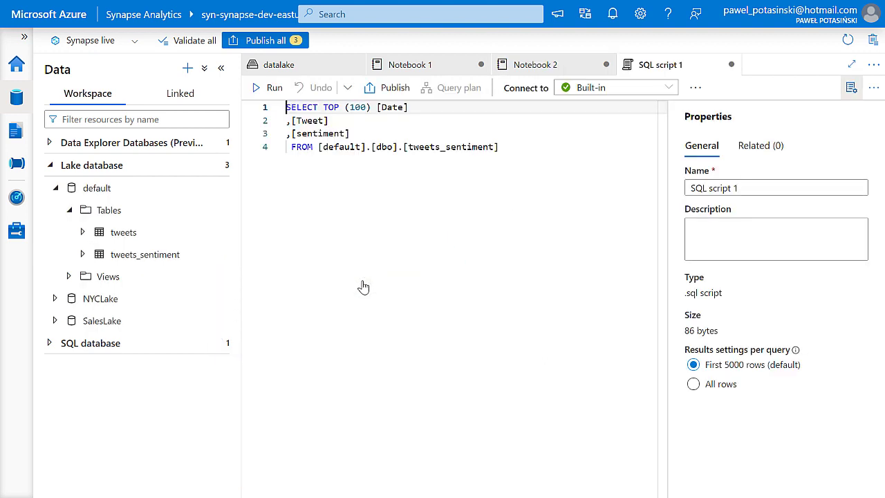
click(260, 87)
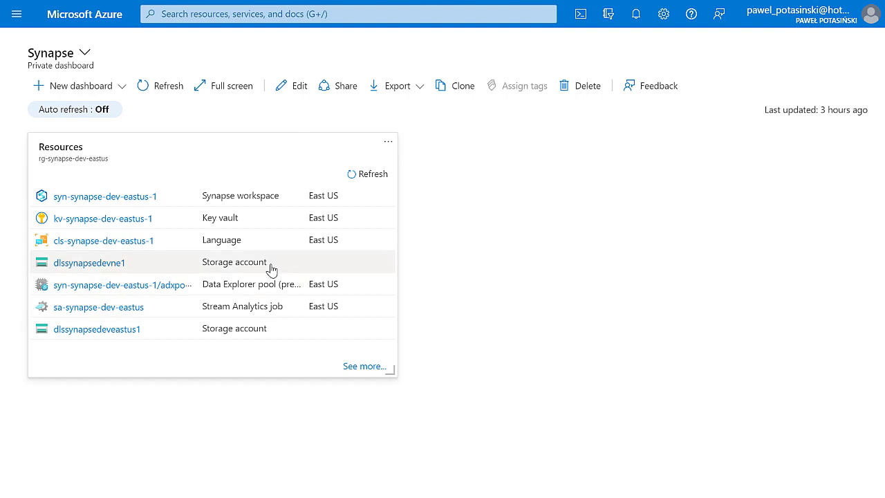
In the Azure portal, open the syn-synapse-dev-eastus-1 workspace and copy its serverless SQL endpoint.
click(87, 199)
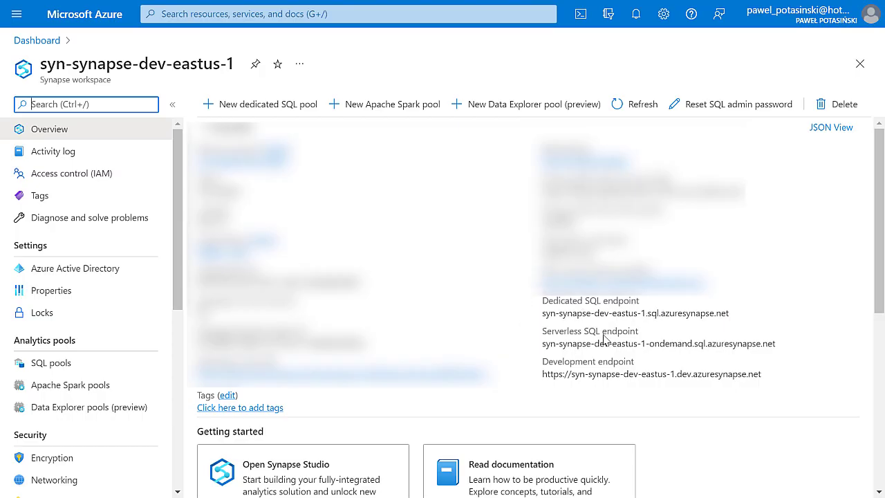
click(784, 345)
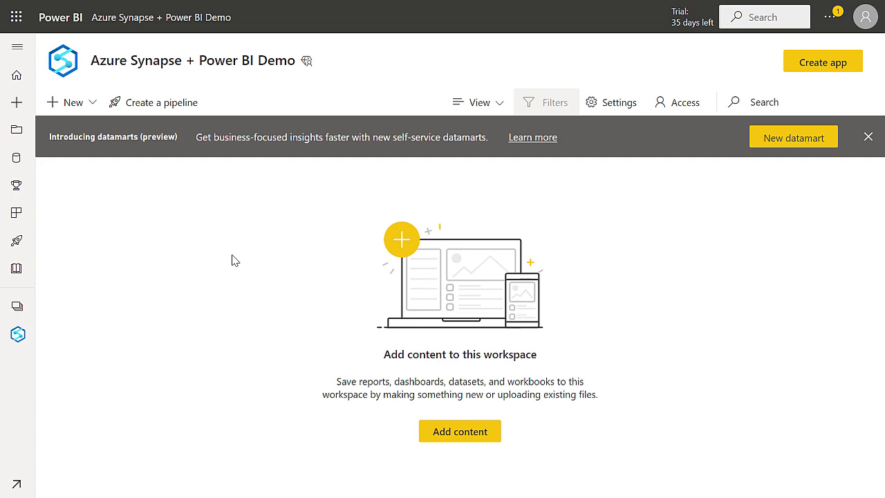
Switch to Power BI, create a datamart in the Azure Synapse + Power BI Demo workspace and choose Azure Synapse Analytics (SQL DW) as data source.
click(73, 104)
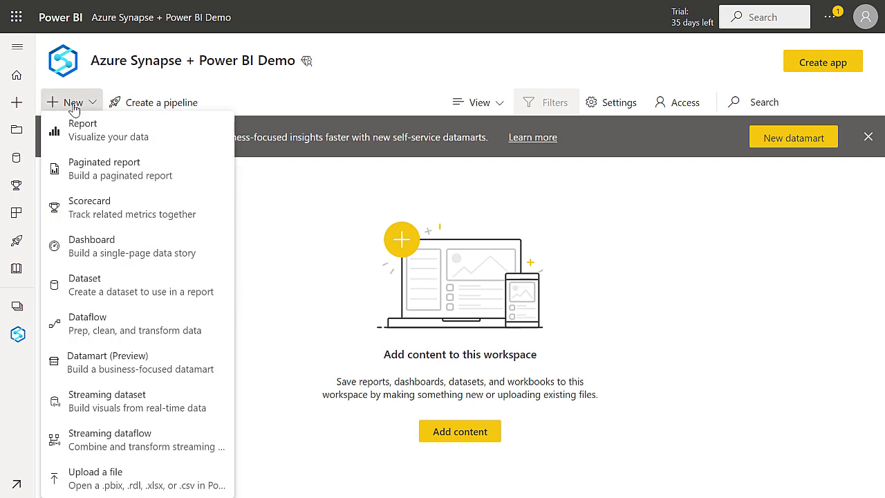
click(99, 366)
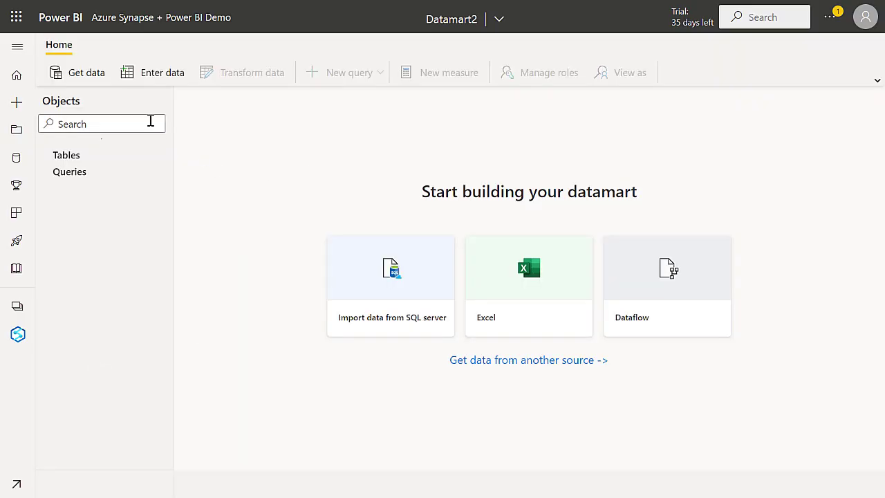
click(86, 75)
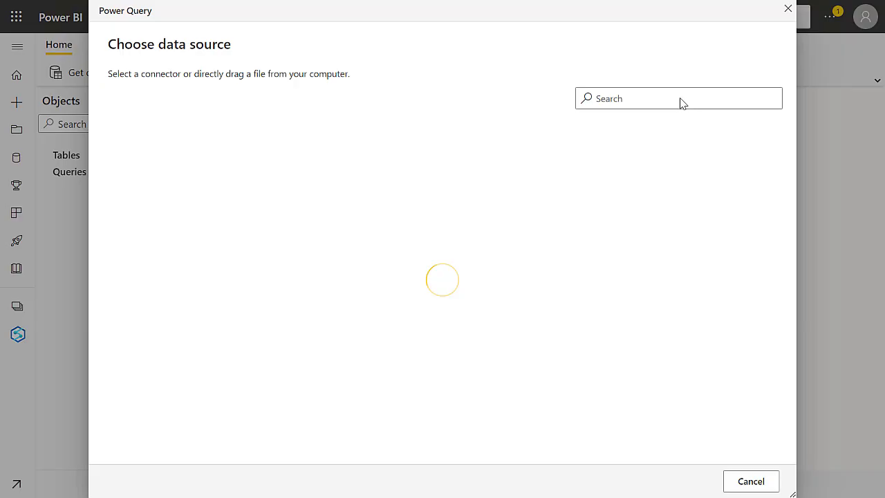
click(666, 99)
text(synapse)
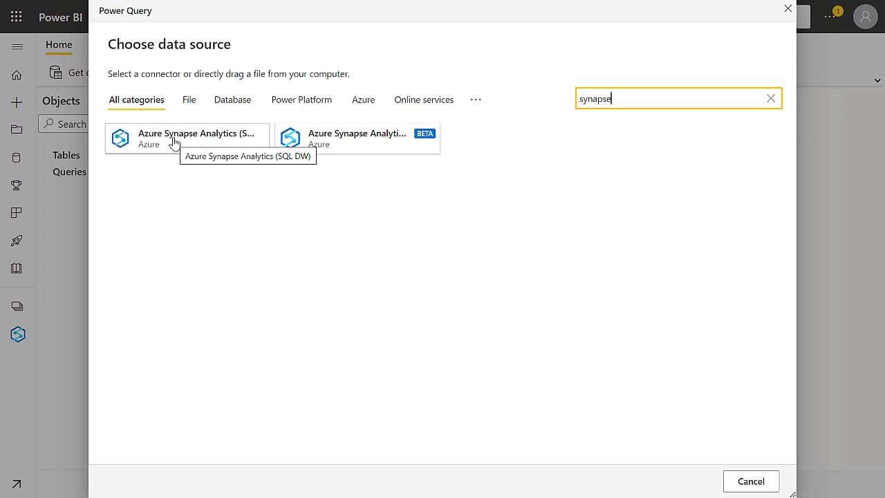
click(174, 143)
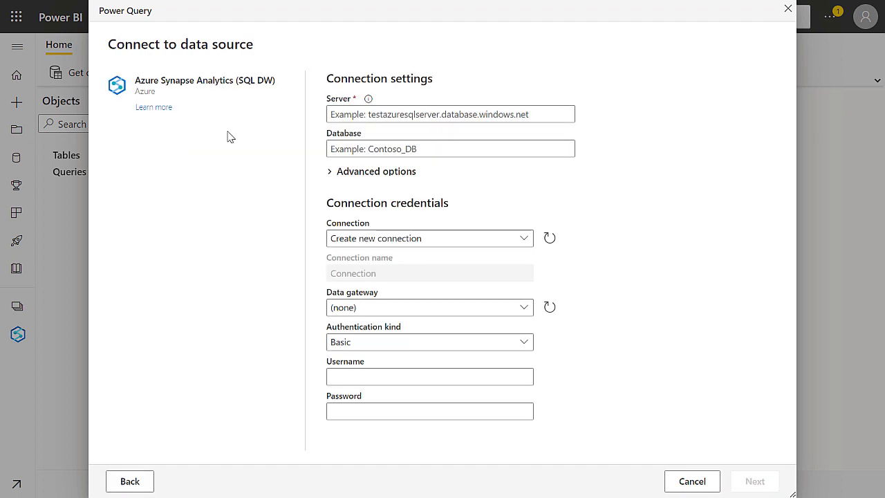
Connect to database default on server syn-synapse-dev-eastus-1-ondemand.sql.azuresynapse.net and open the tweets_sentiment table for transformation.
click(418, 117)
key(ctrl+v)
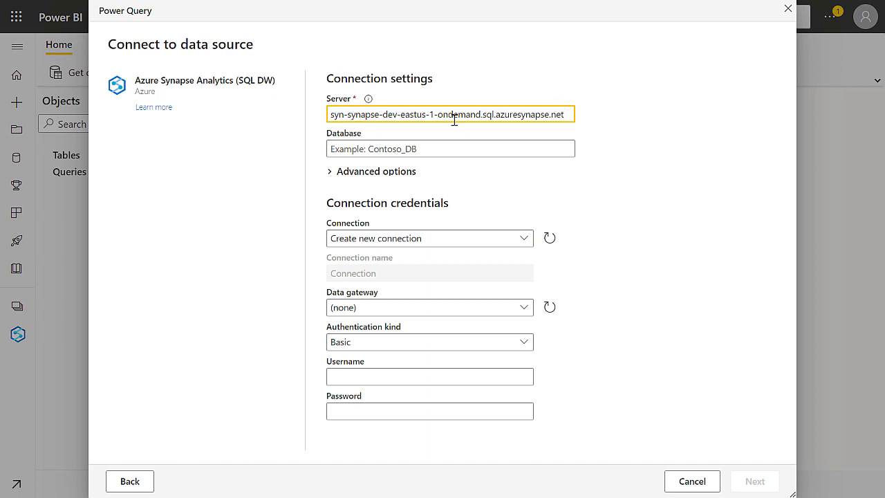
click(419, 155)
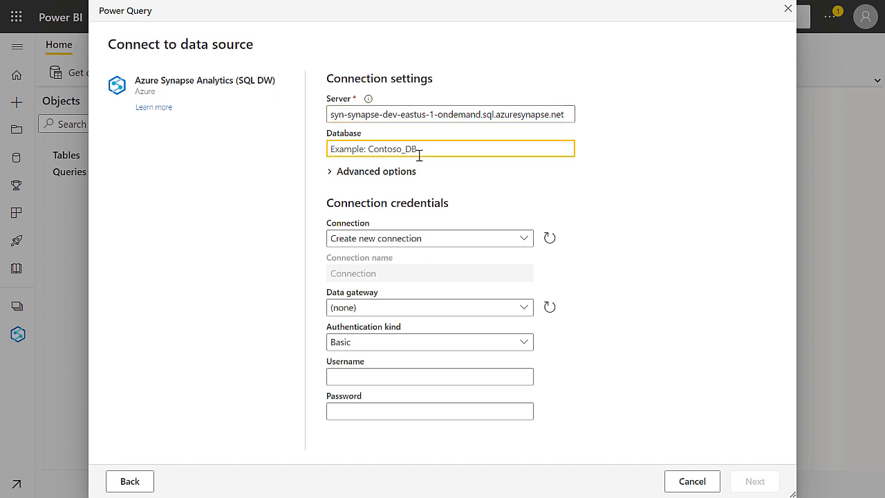
text(default)
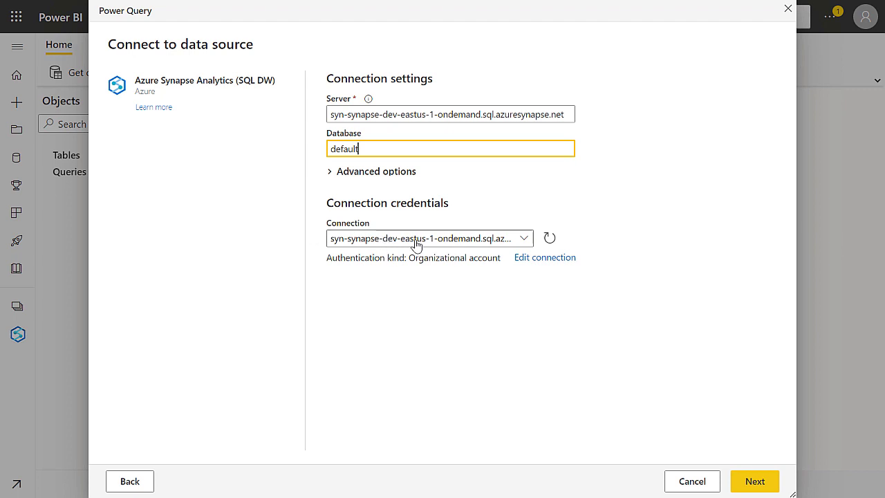
click(755, 482)
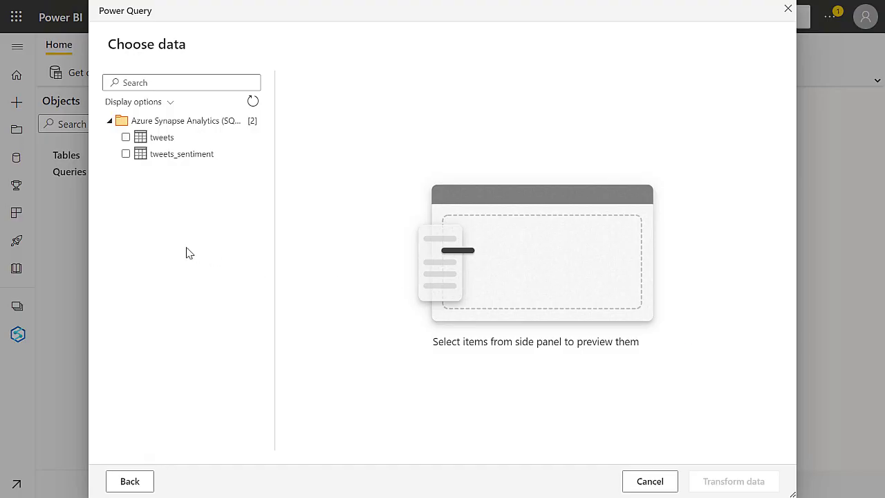
click(125, 154)
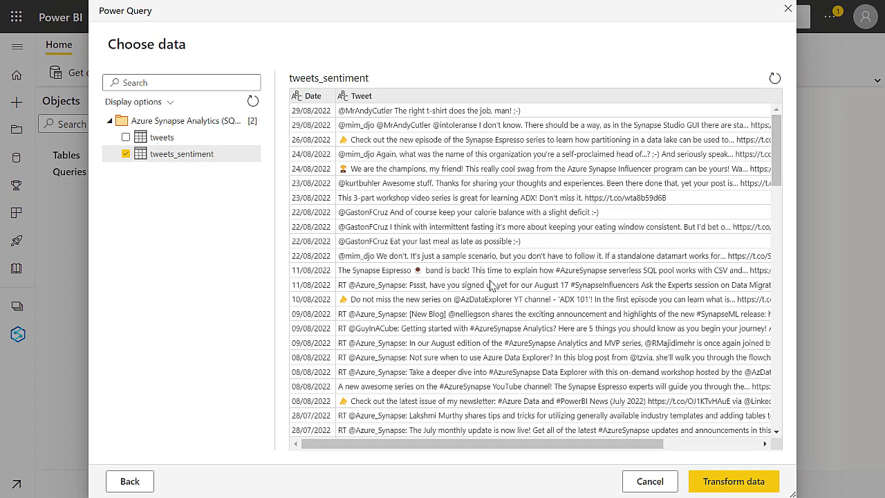
click(734, 482)
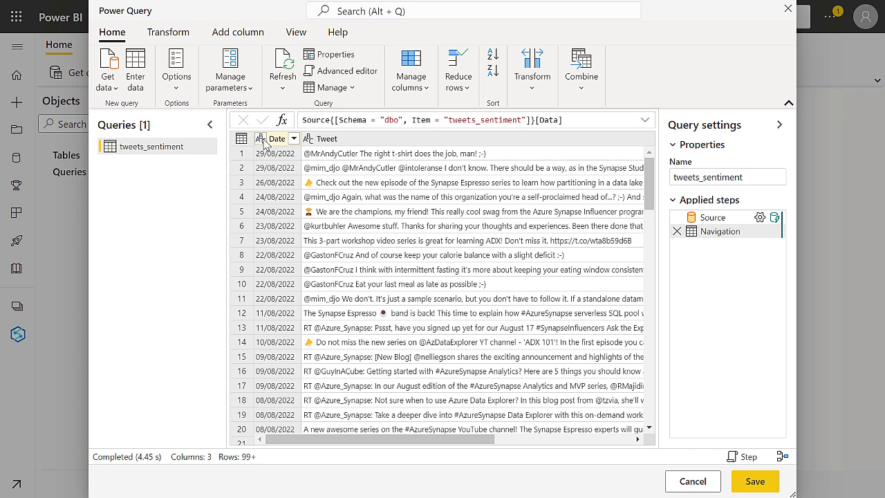
Change the Date column's type to Date using the Polish (Poland) locale.
click(261, 139)
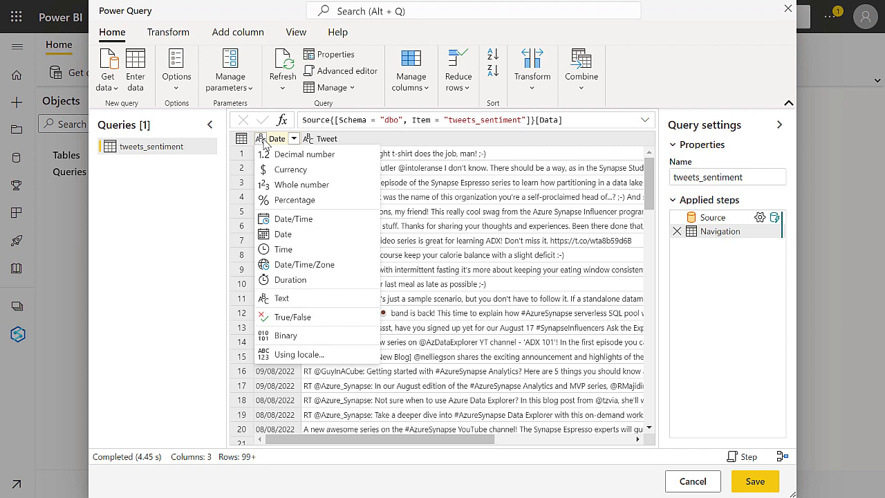
click(276, 357)
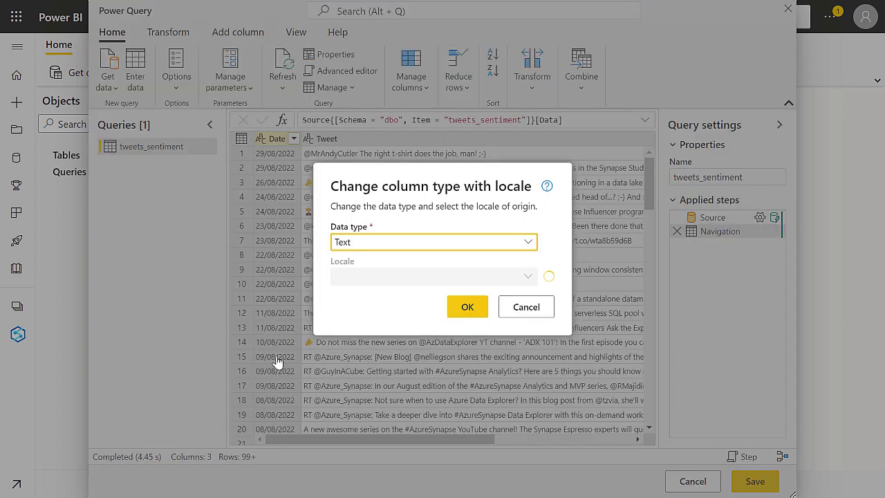
click(384, 248)
click(348, 347)
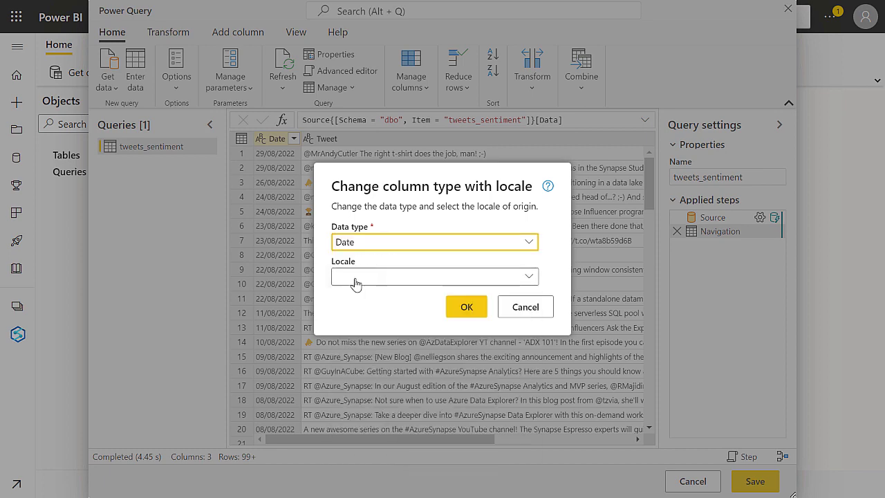
click(351, 283)
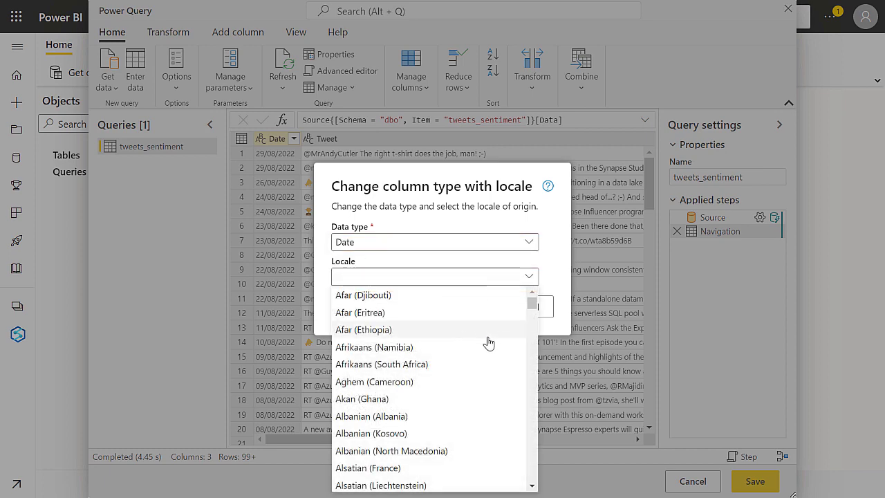
scroll(531, 307, down, 2)
drag(531, 311, 526, 427)
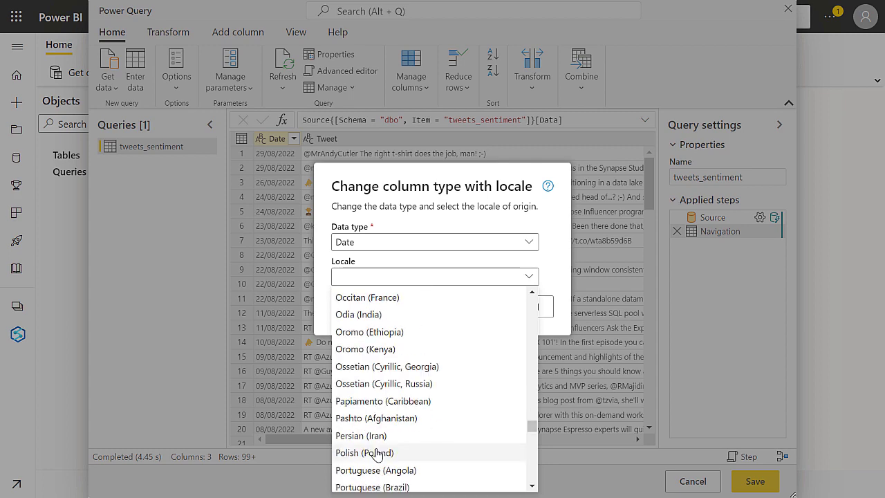
click(375, 452)
click(465, 344)
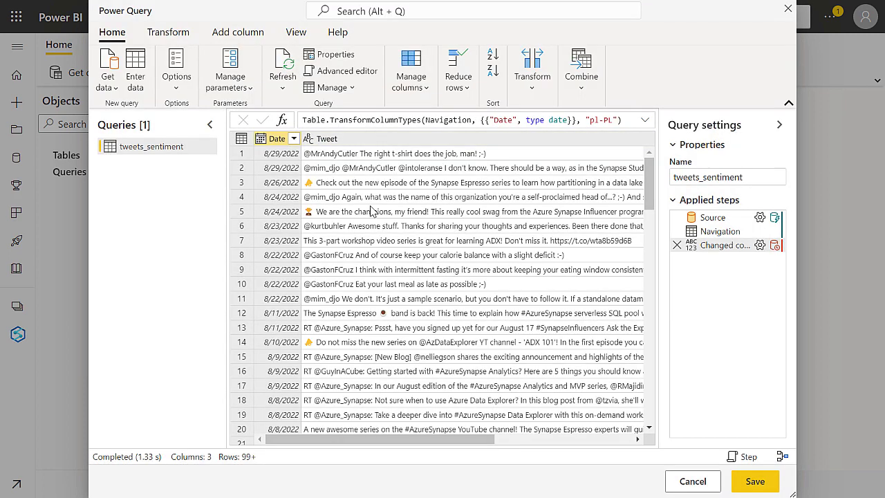
Save the transformed table and run a SQL query on tweets_sentiment that counts rows per sentiment as tweets, sorted descending.
click(765, 483)
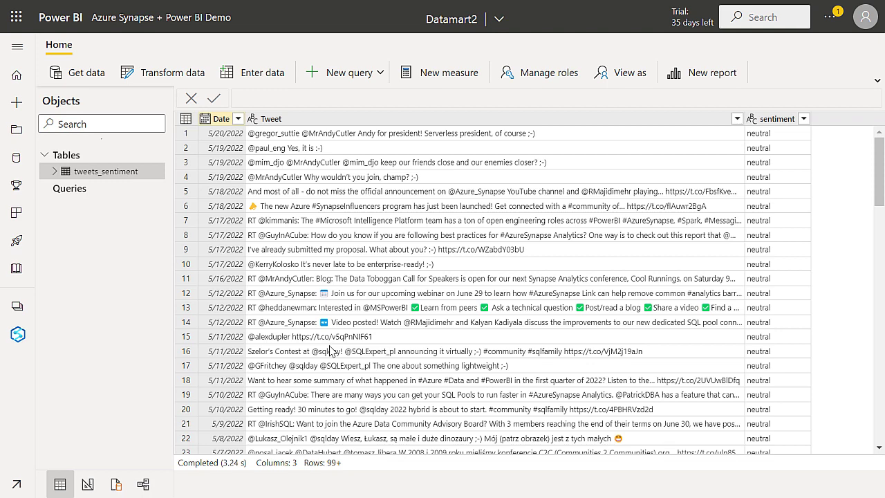
click(116, 485)
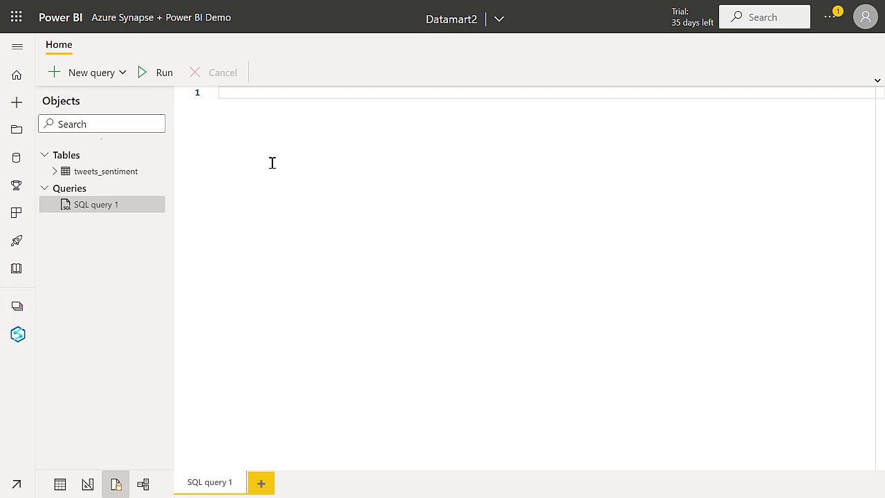
text(SELECT sentiment, COUNT(*) AS tweets FROM tweets_sentiment GROUP BY sentiment ORDER BY tweets DESC;)
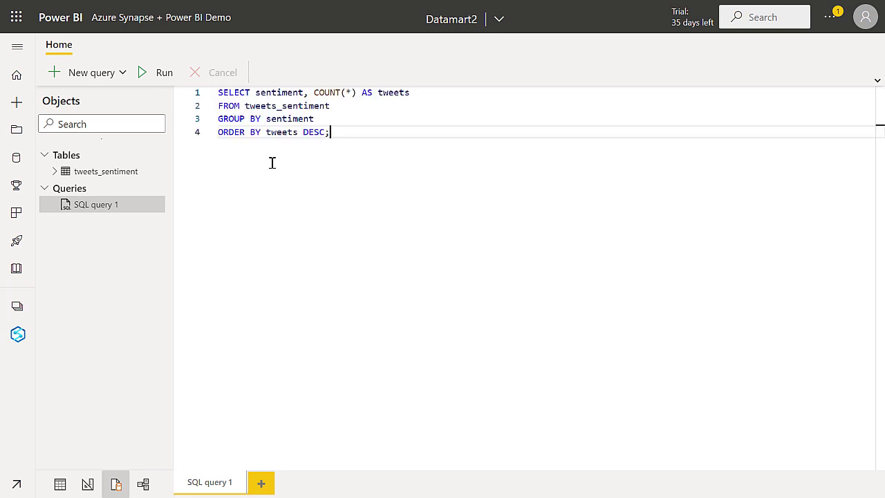
key(ctrl+Return)
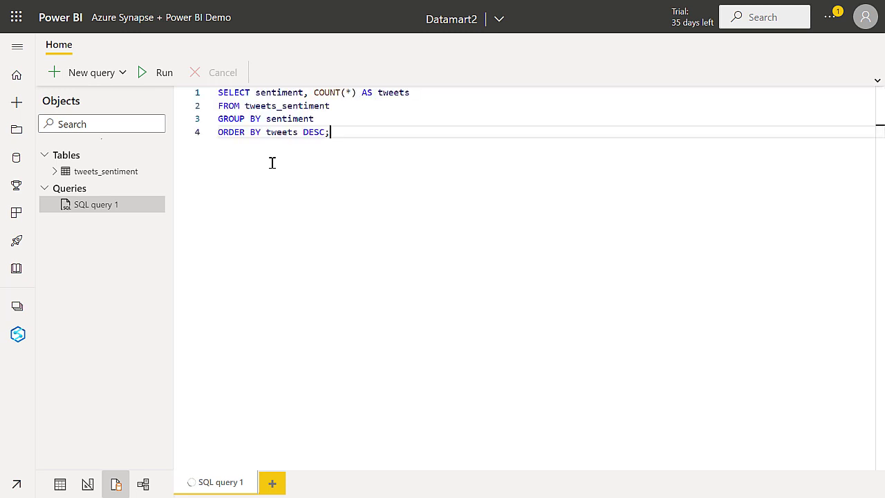
click(156, 75)
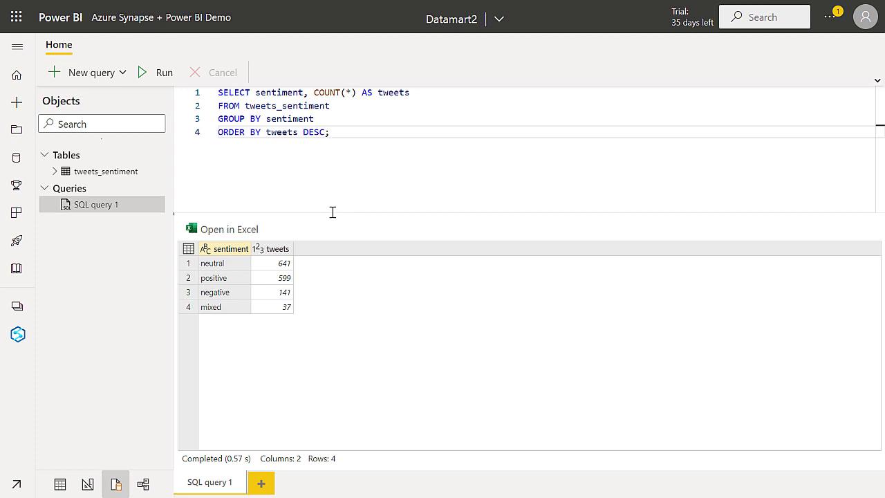
Create a new report from the datamart with an enlarged stacked bar chart showing the count of Tweet by sentiment.
click(60, 484)
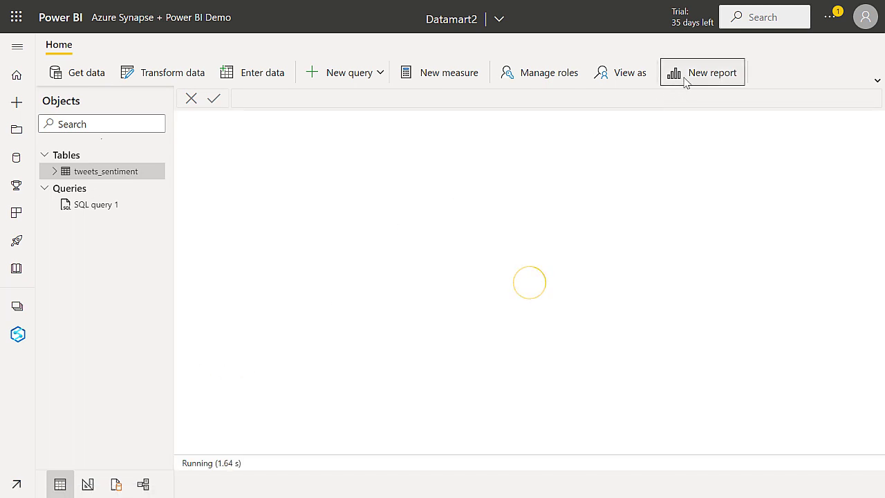
click(685, 78)
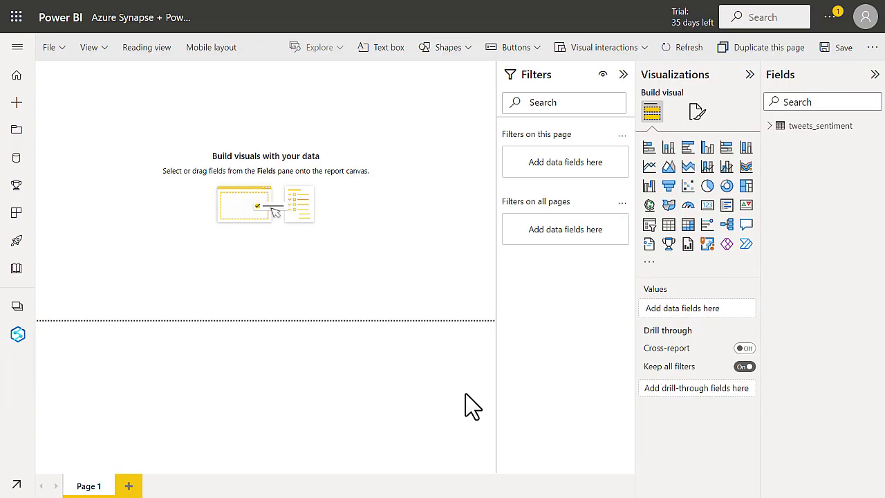
click(770, 126)
click(791, 175)
click(791, 158)
click(737, 308)
click(647, 283)
click(649, 147)
drag(136, 161, 265, 207)
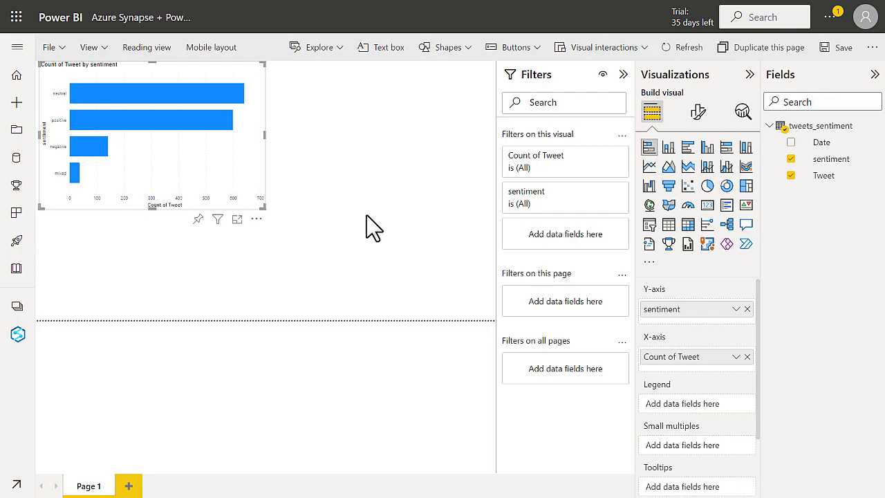